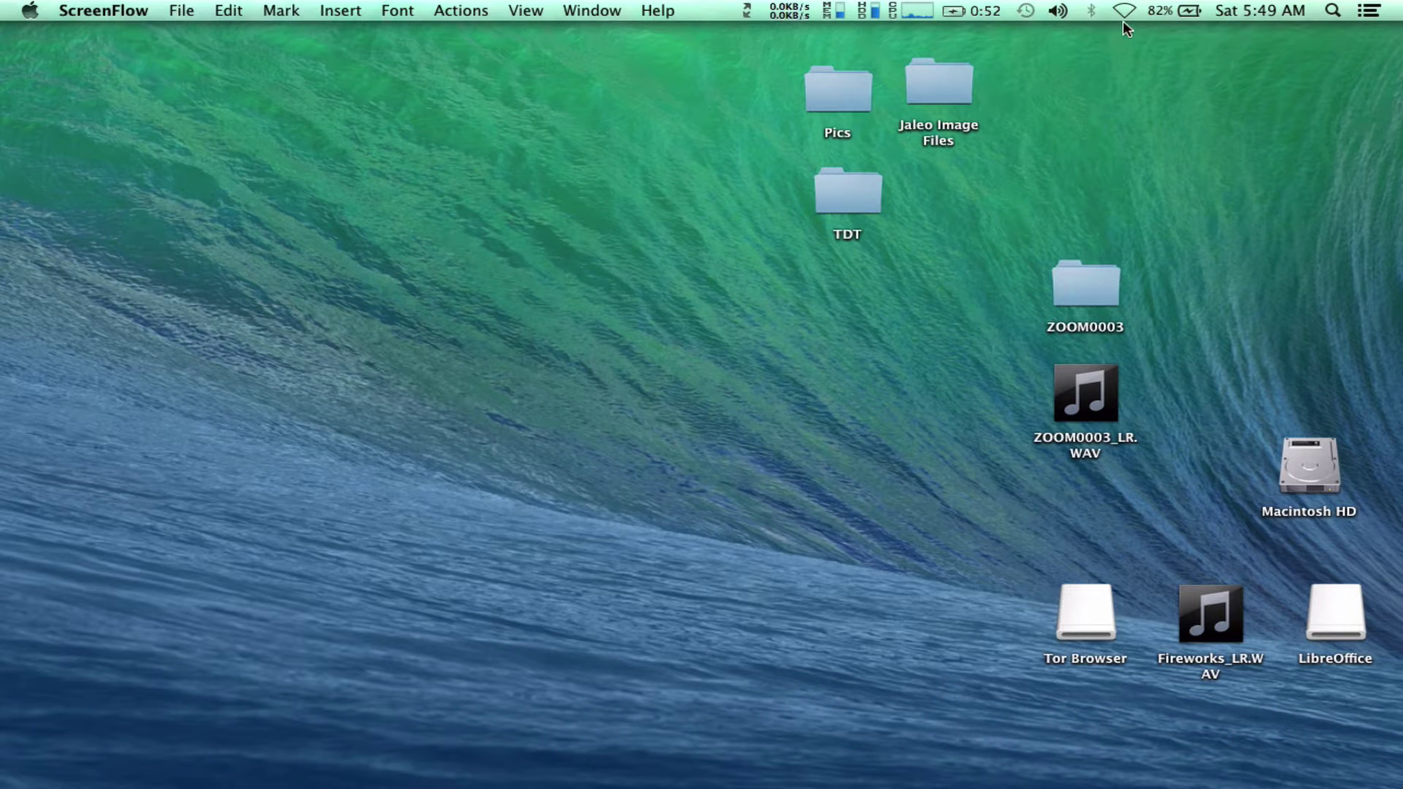
# Check the built-in Wi-Fi status and confirm fedex.com fails with Server not found.
pyautogui.click(1124, 13)
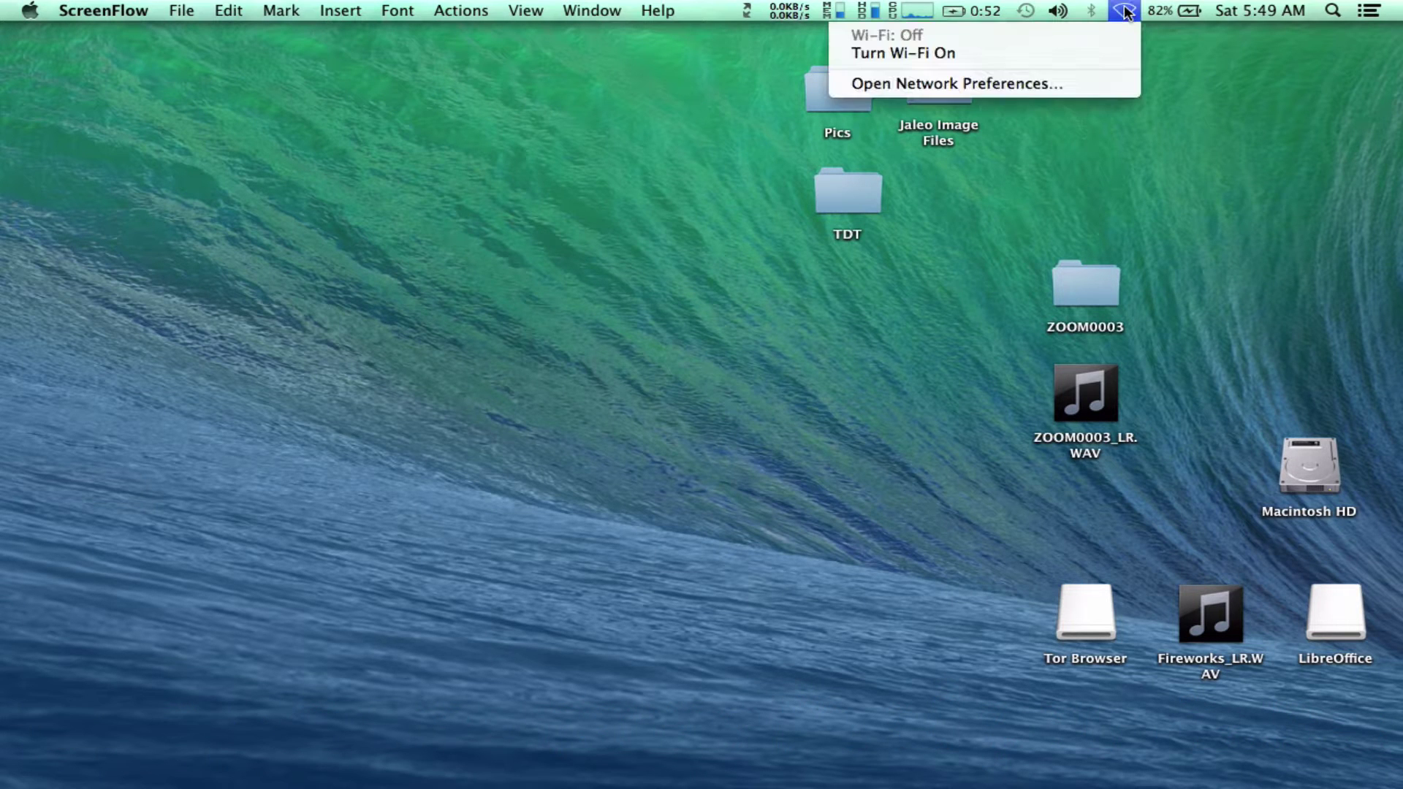
pyautogui.click(1178, 96)
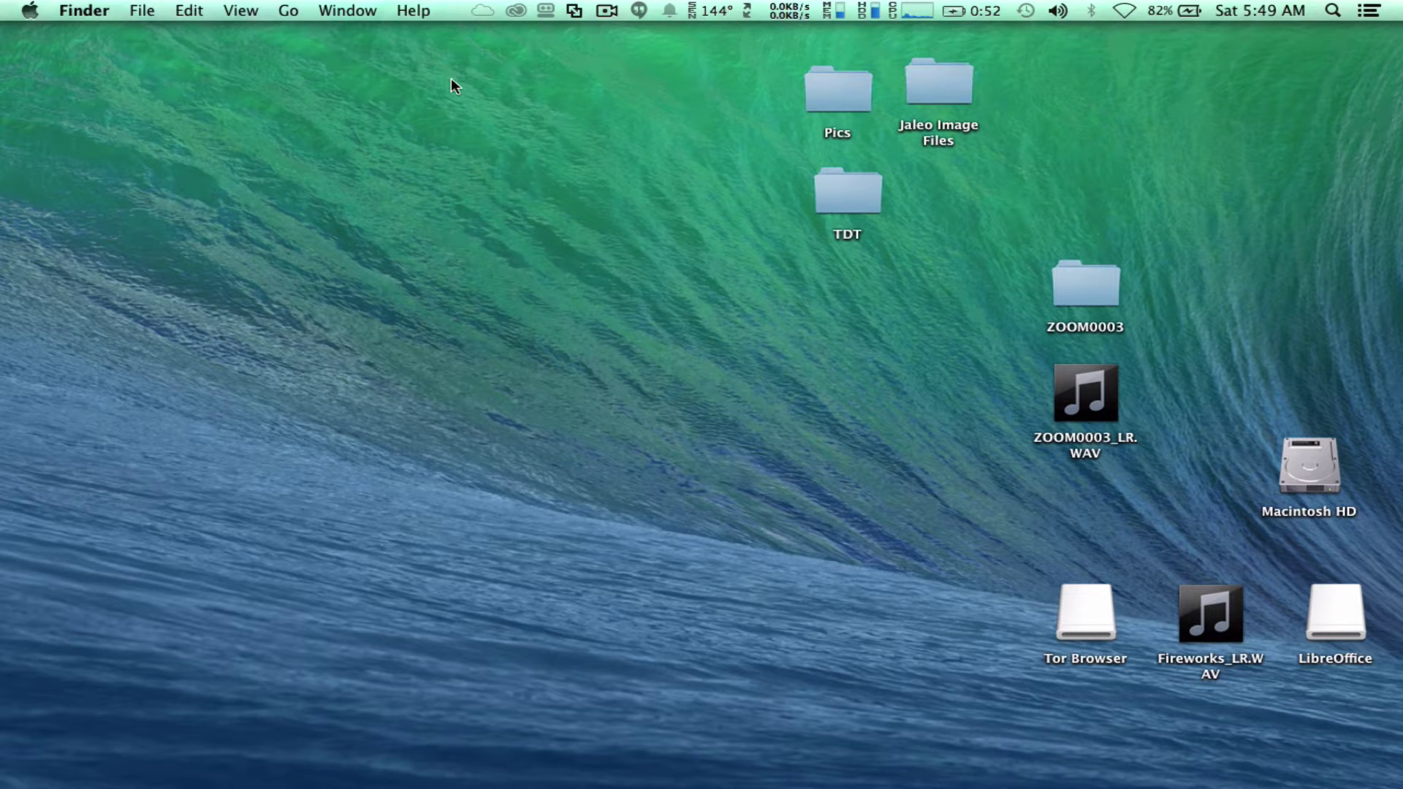
pyautogui.moveTo(315, 782)
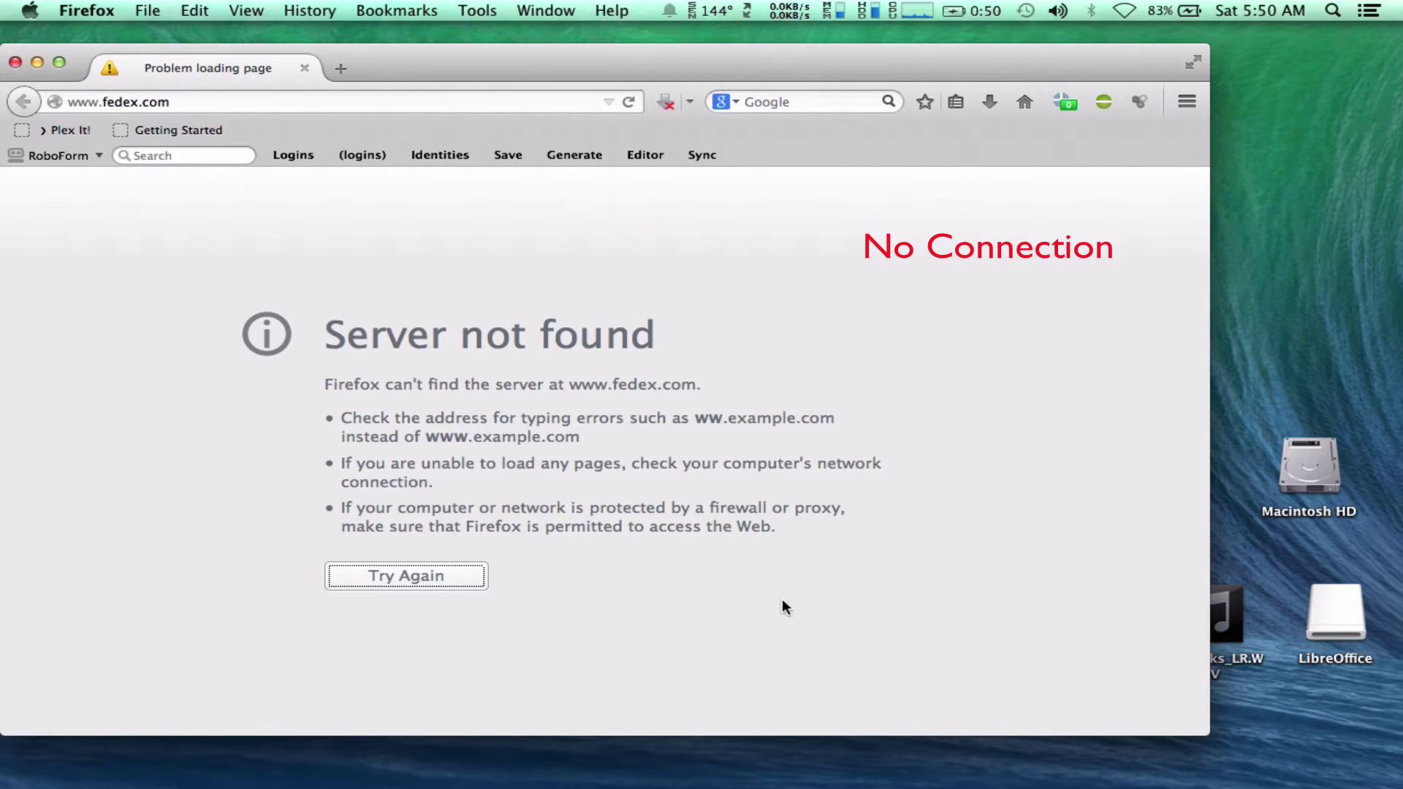
pyautogui.moveTo(870, 783)
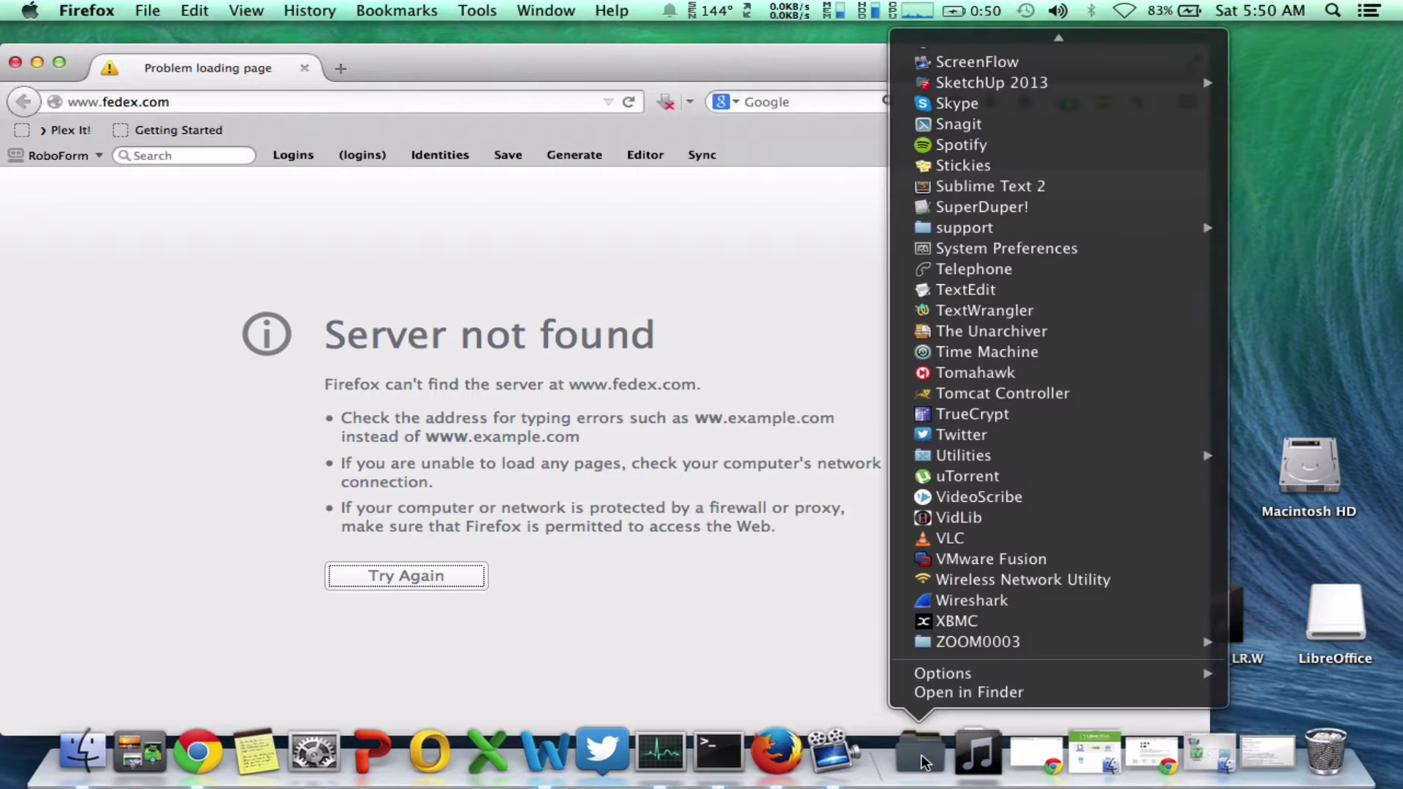
# Connect the USB adapter to the Cisco15673 network in Wireless Network Utility, entering the network key twice.
pyautogui.click(1066, 581)
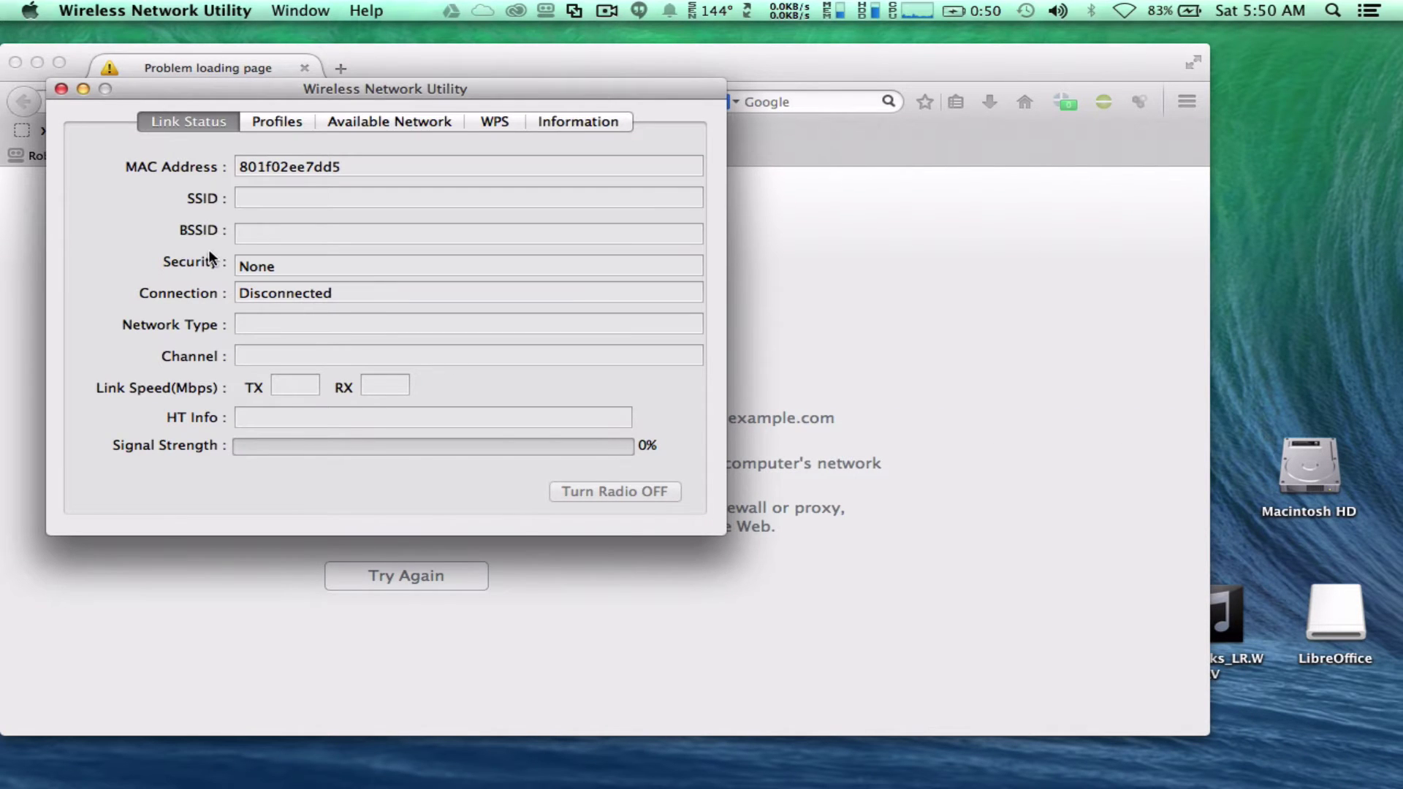
pyautogui.moveTo(213, 88); pyautogui.dragTo(681, 221)
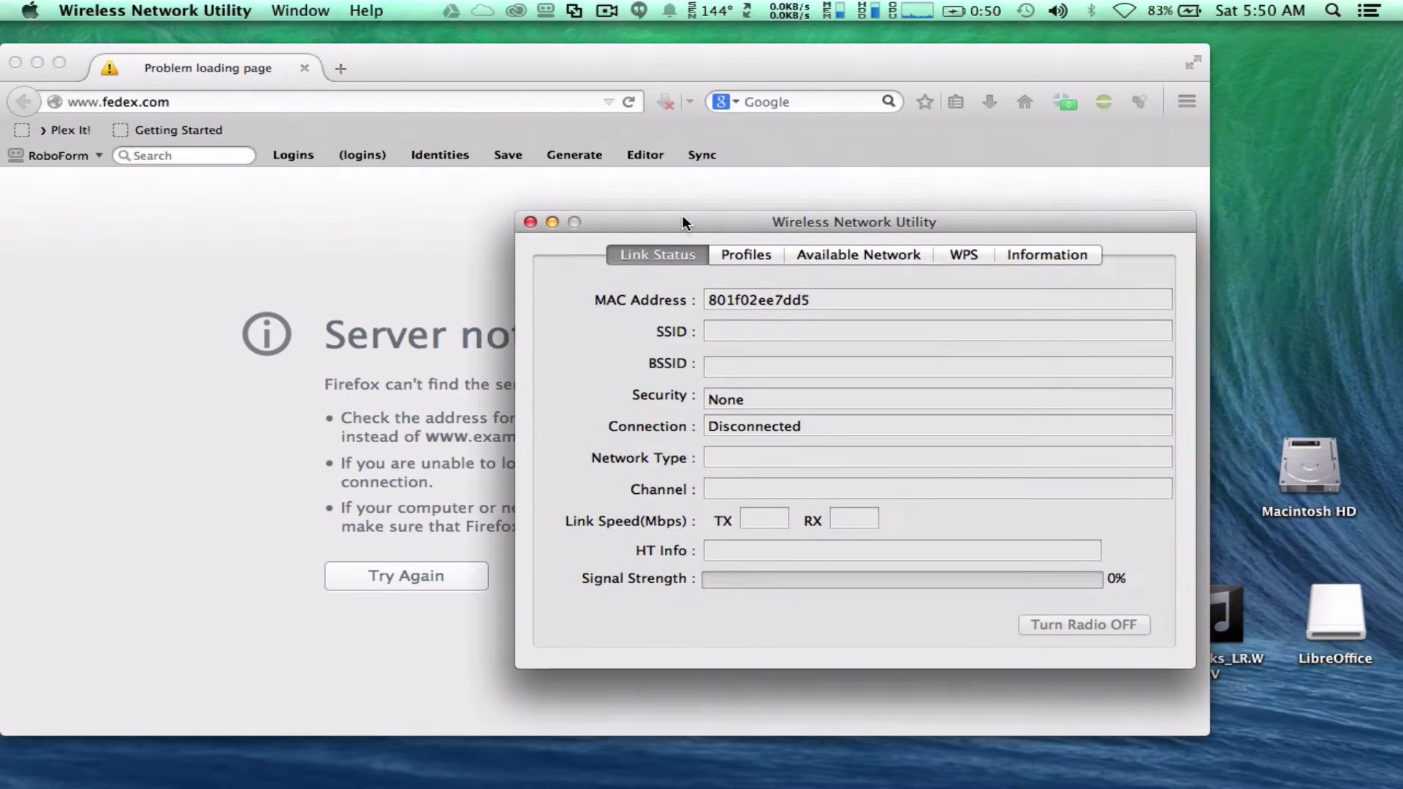
pyautogui.click(841, 255)
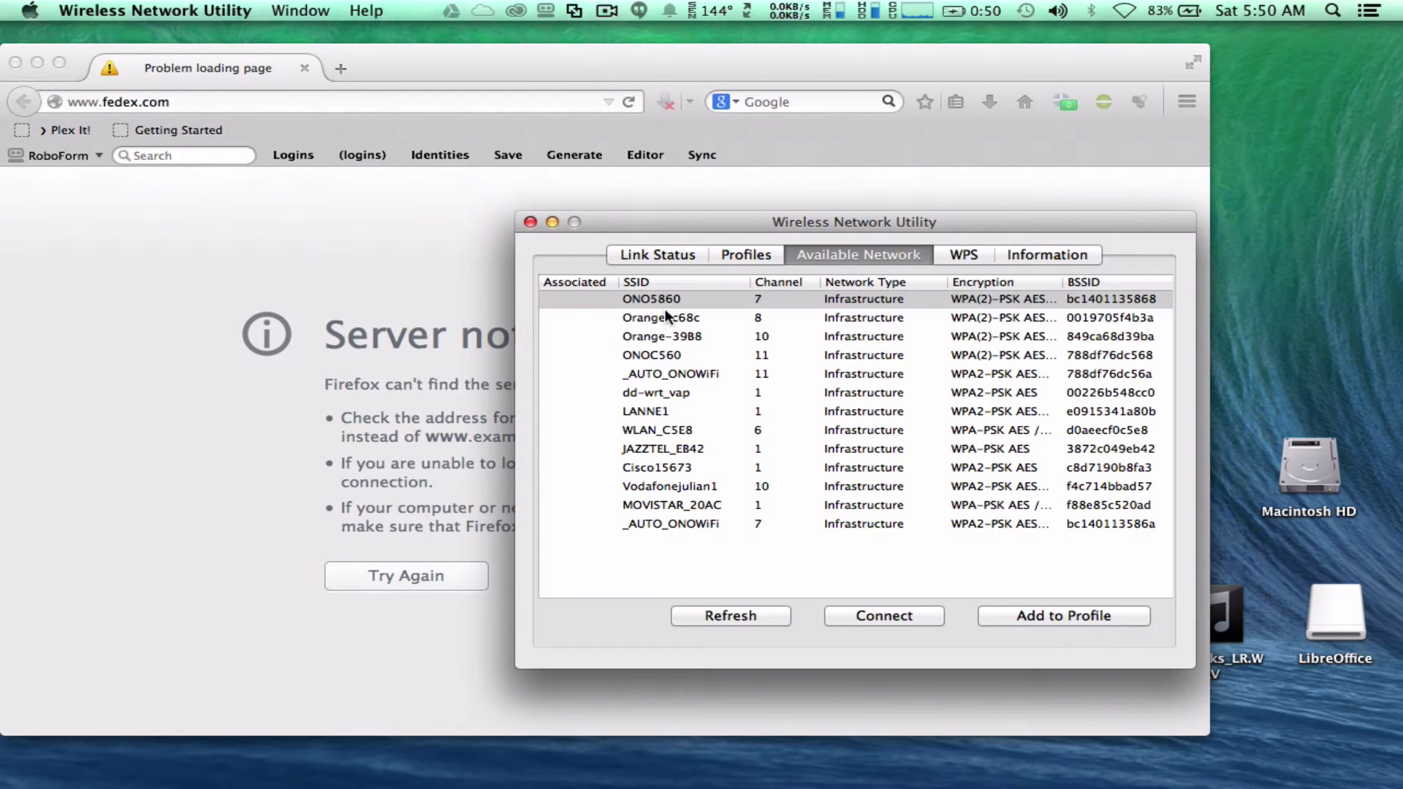
pyautogui.doubleClick(670, 469)
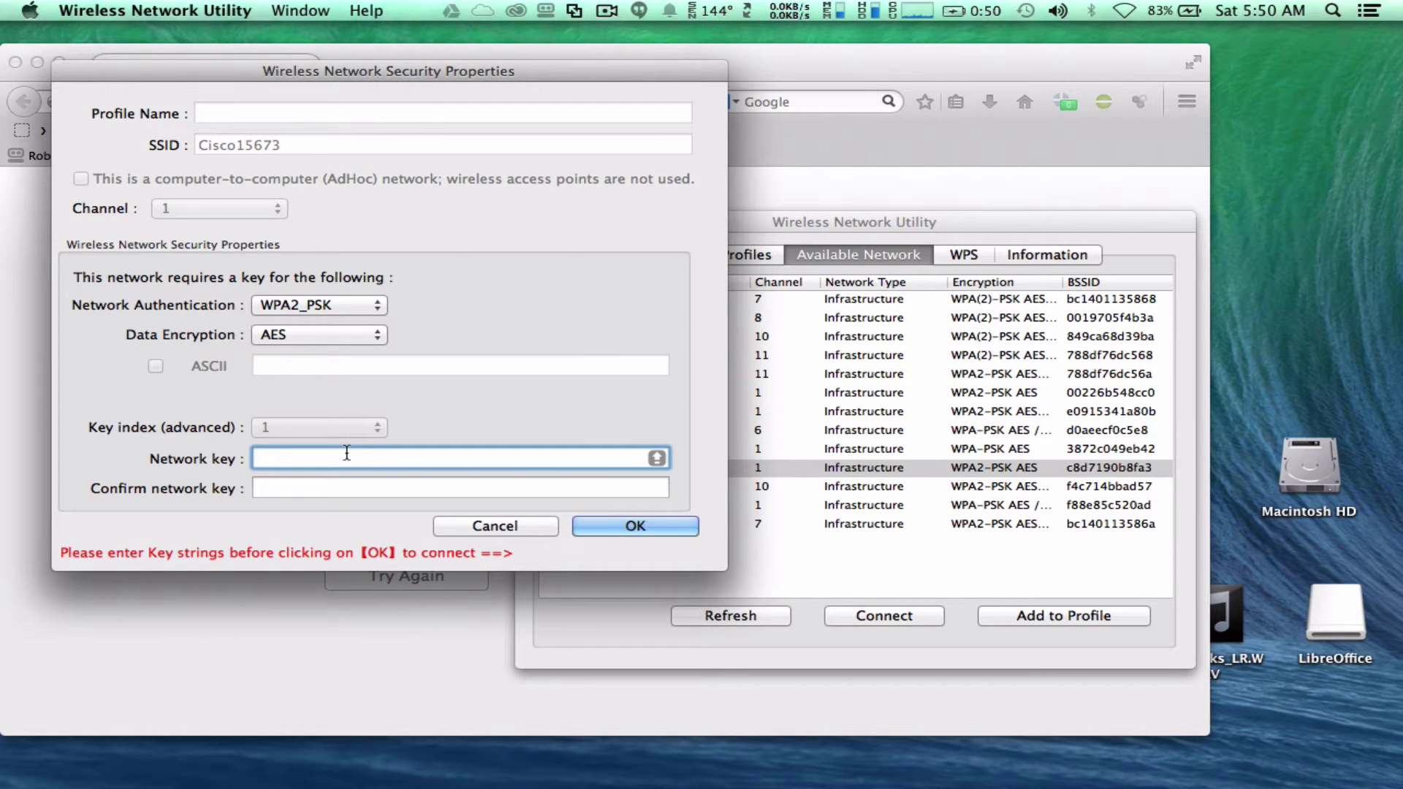
pyautogui.write('***********')
pyautogui.press('Tab')
pyautogui.write('***********')
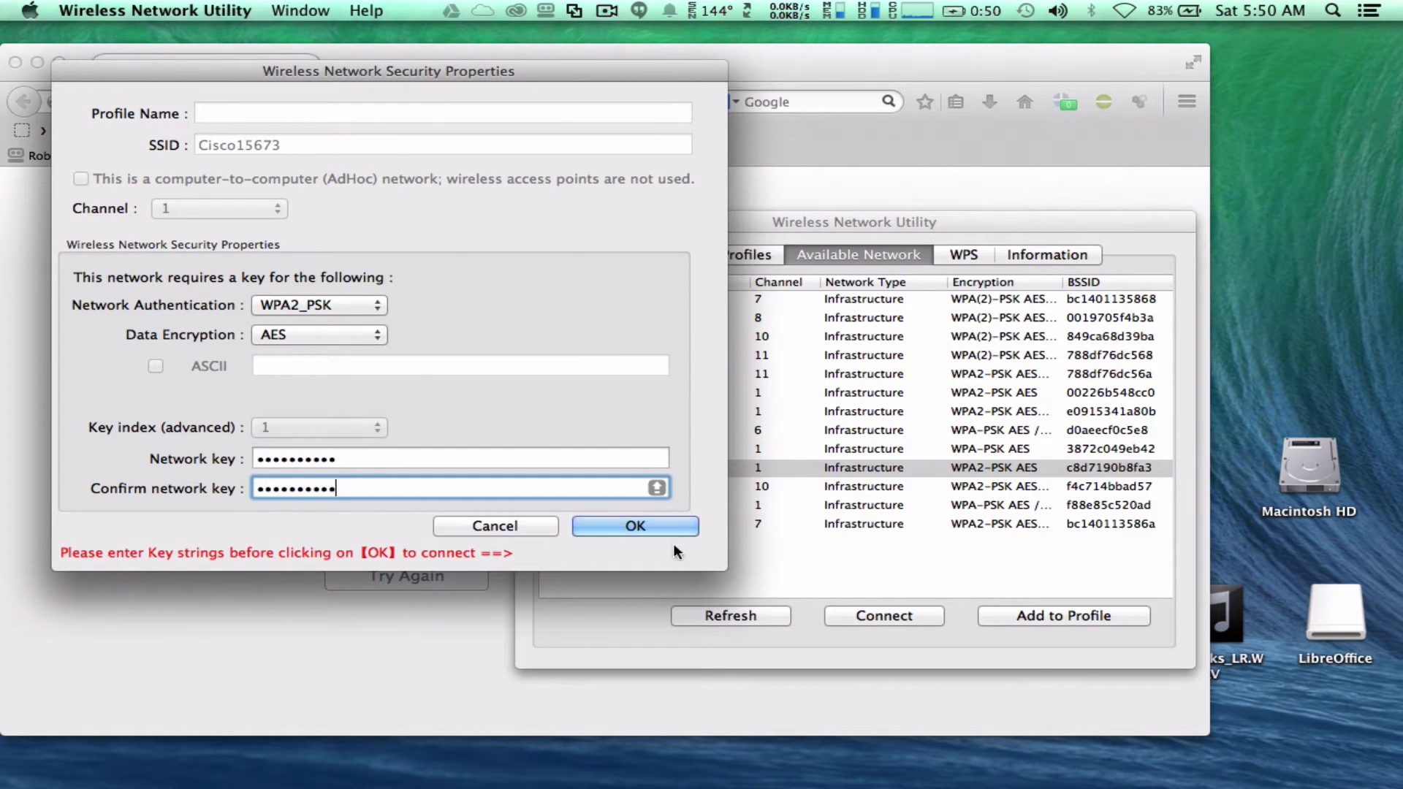
pyautogui.click(661, 523)
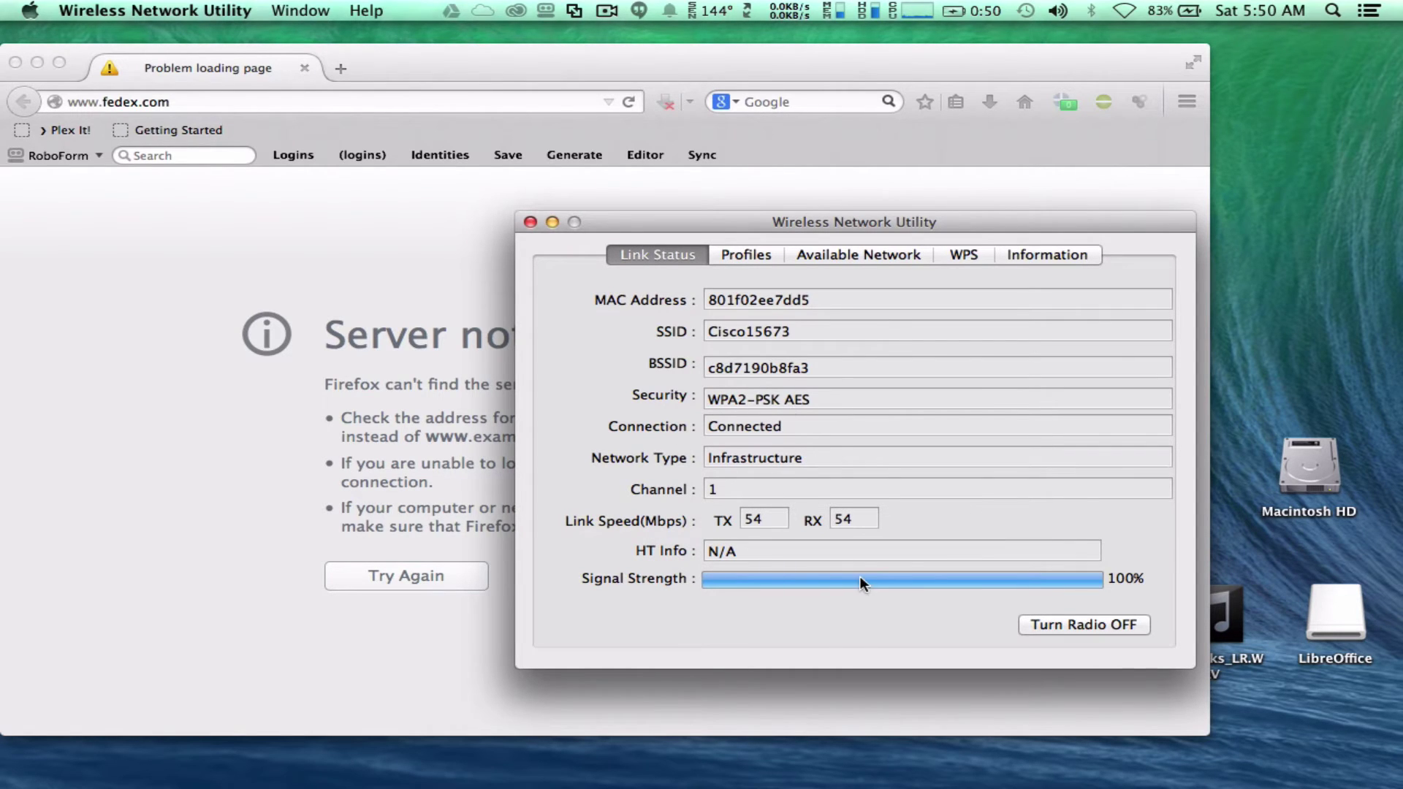
# Reload fedex.com in Firefox, open the FedEx United States site, then hide Firefox.
pyautogui.click(244, 283)
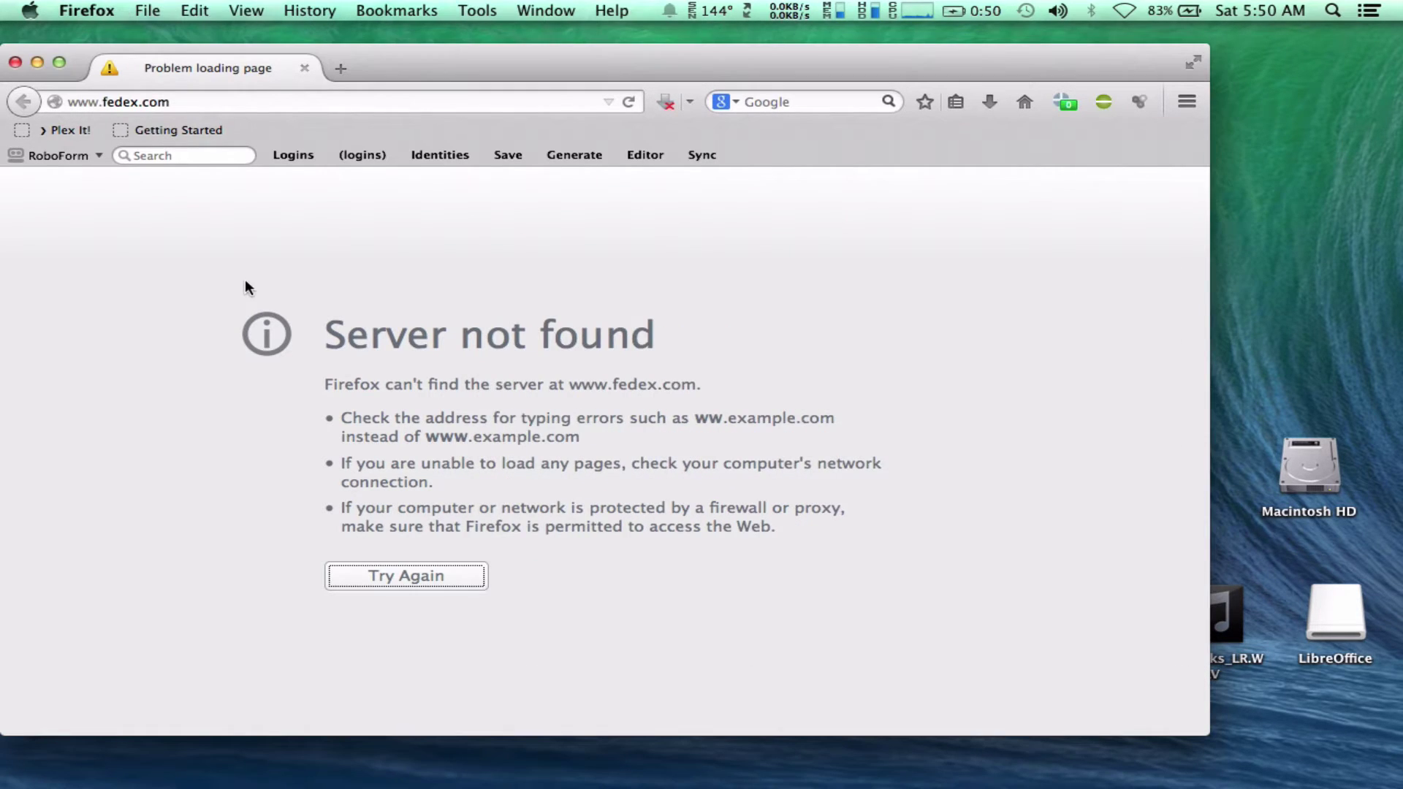
pyautogui.click(450, 575)
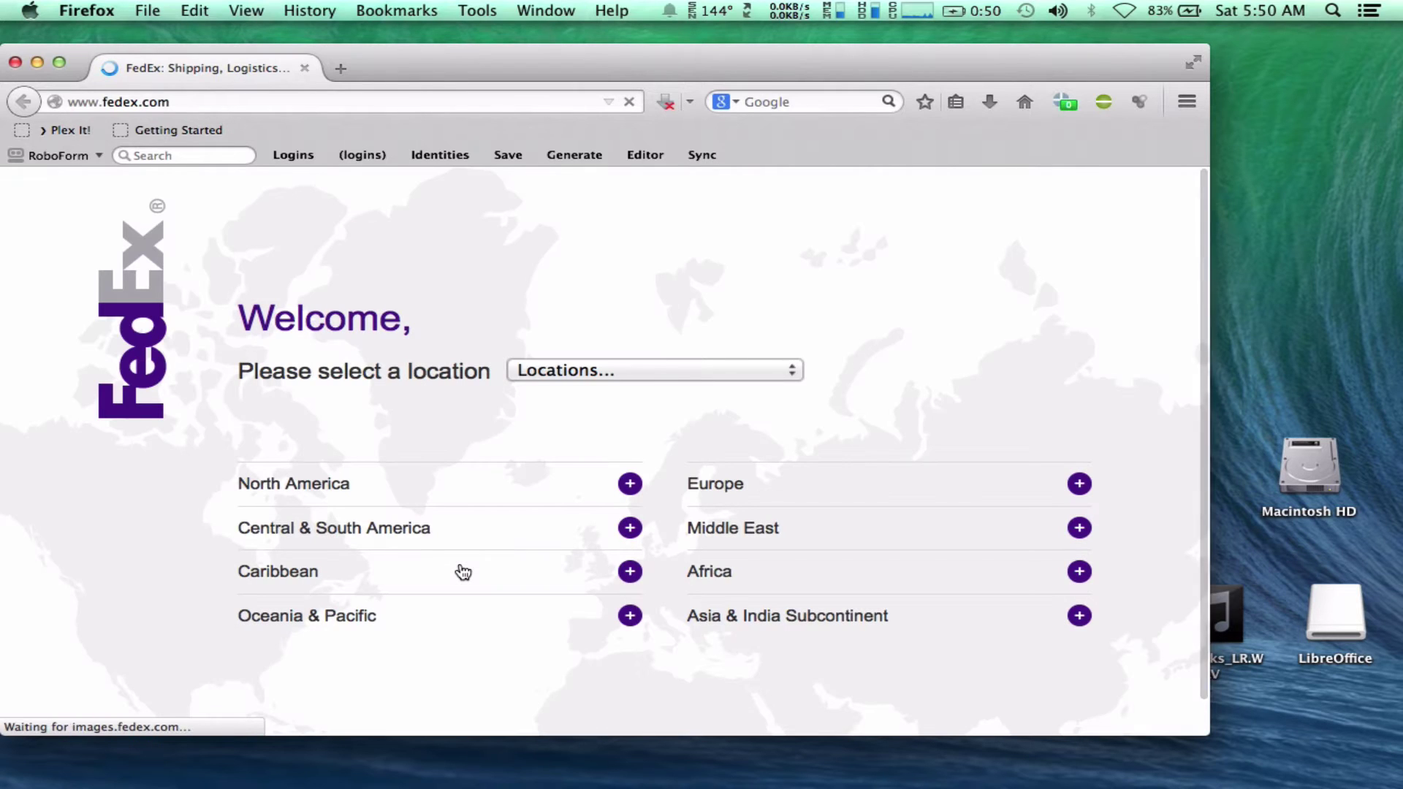
pyautogui.click(336, 486)
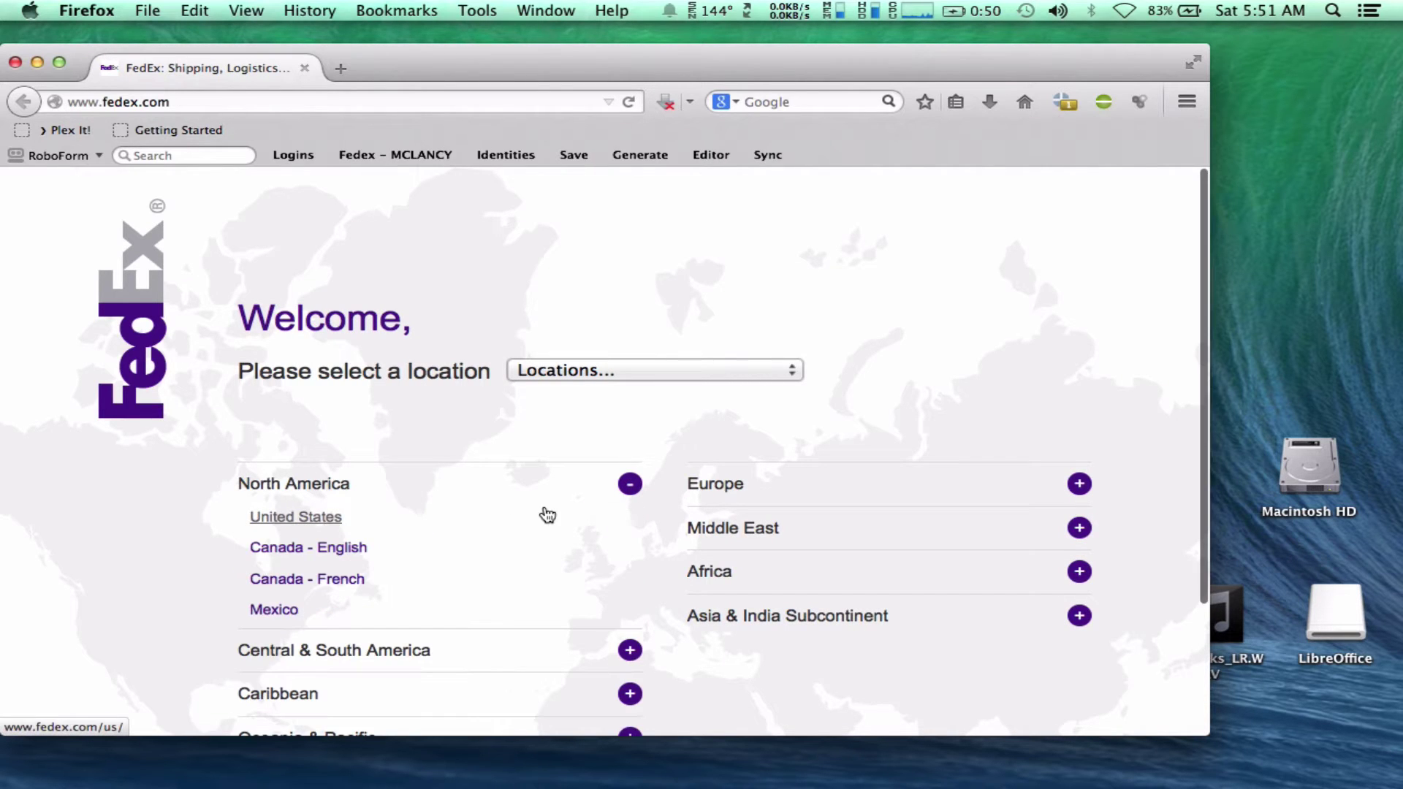
pyautogui.click(314, 518)
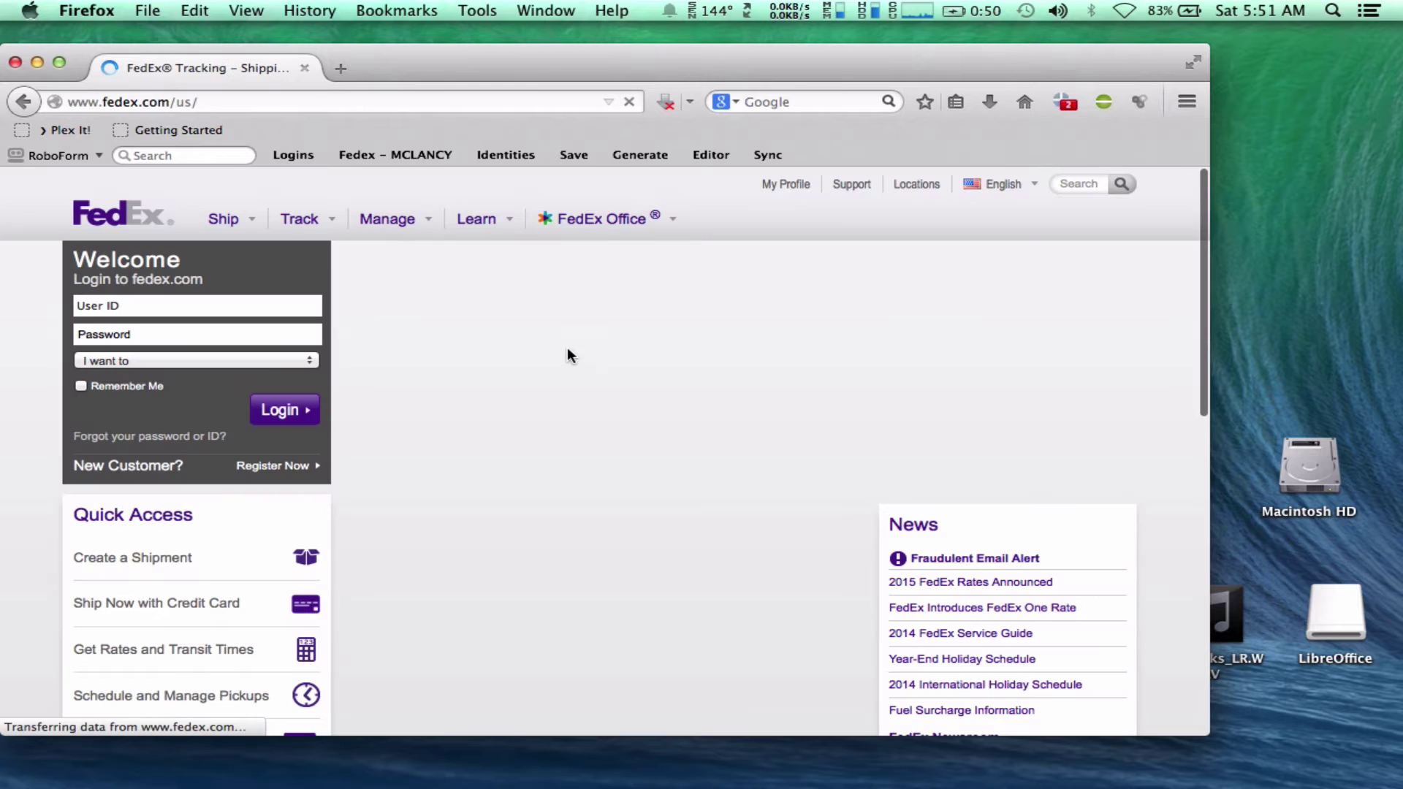
pyautogui.press('super+w')
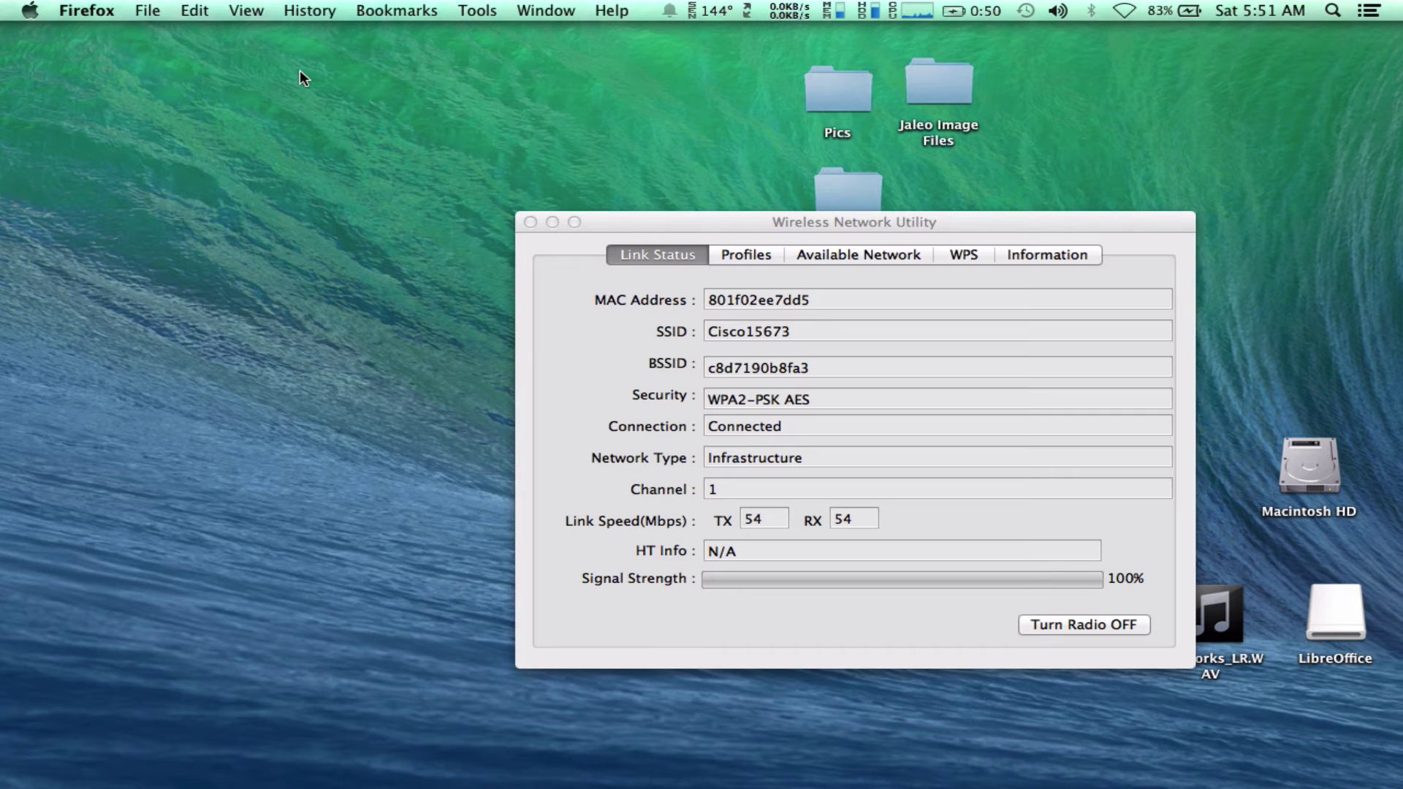
# Confirm in Network preferences that the 802.11n WLAN Adapter is connected at 192.168.1.186.
pyautogui.click(510, 191)
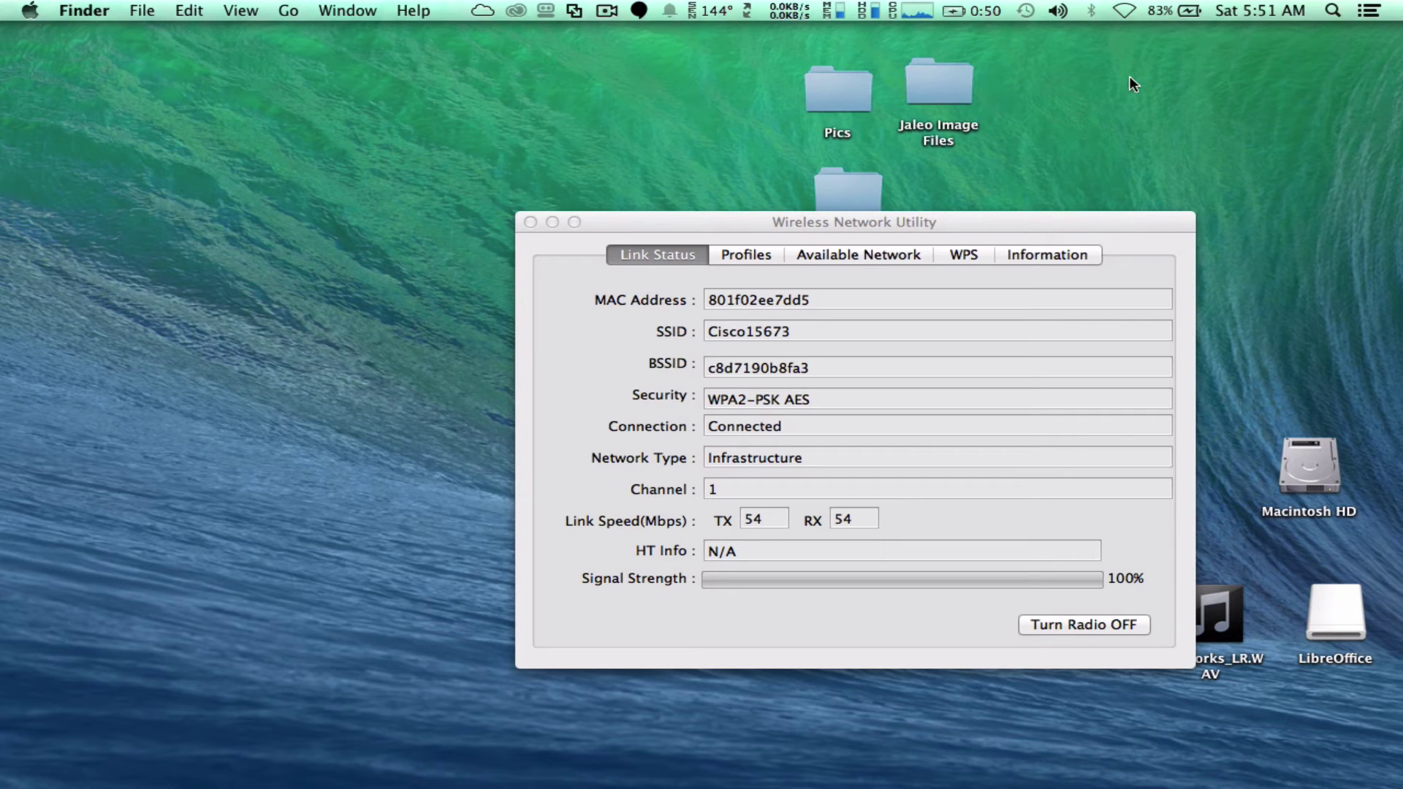
pyautogui.click(1127, 11)
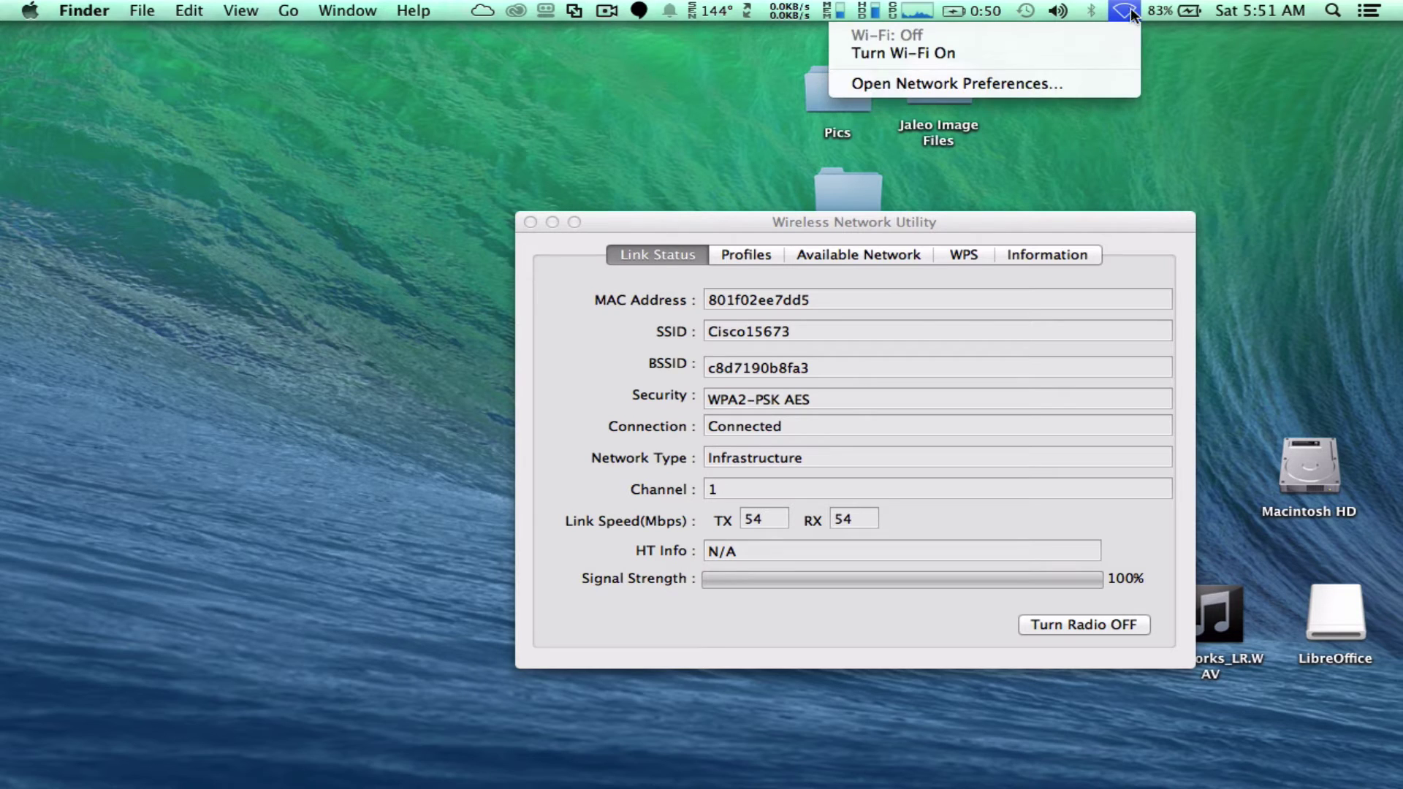
pyautogui.click(1061, 82)
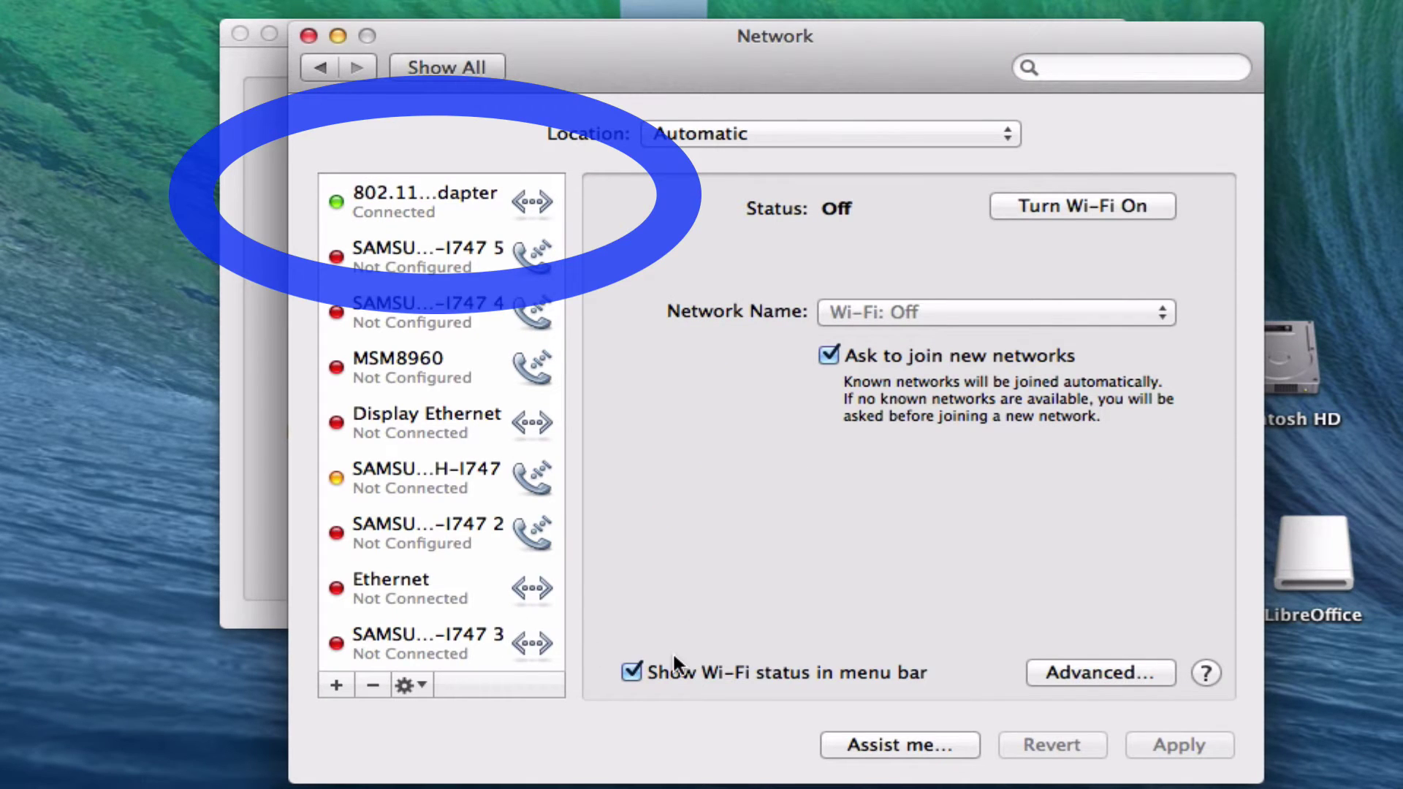
pyautogui.click(441, 208)
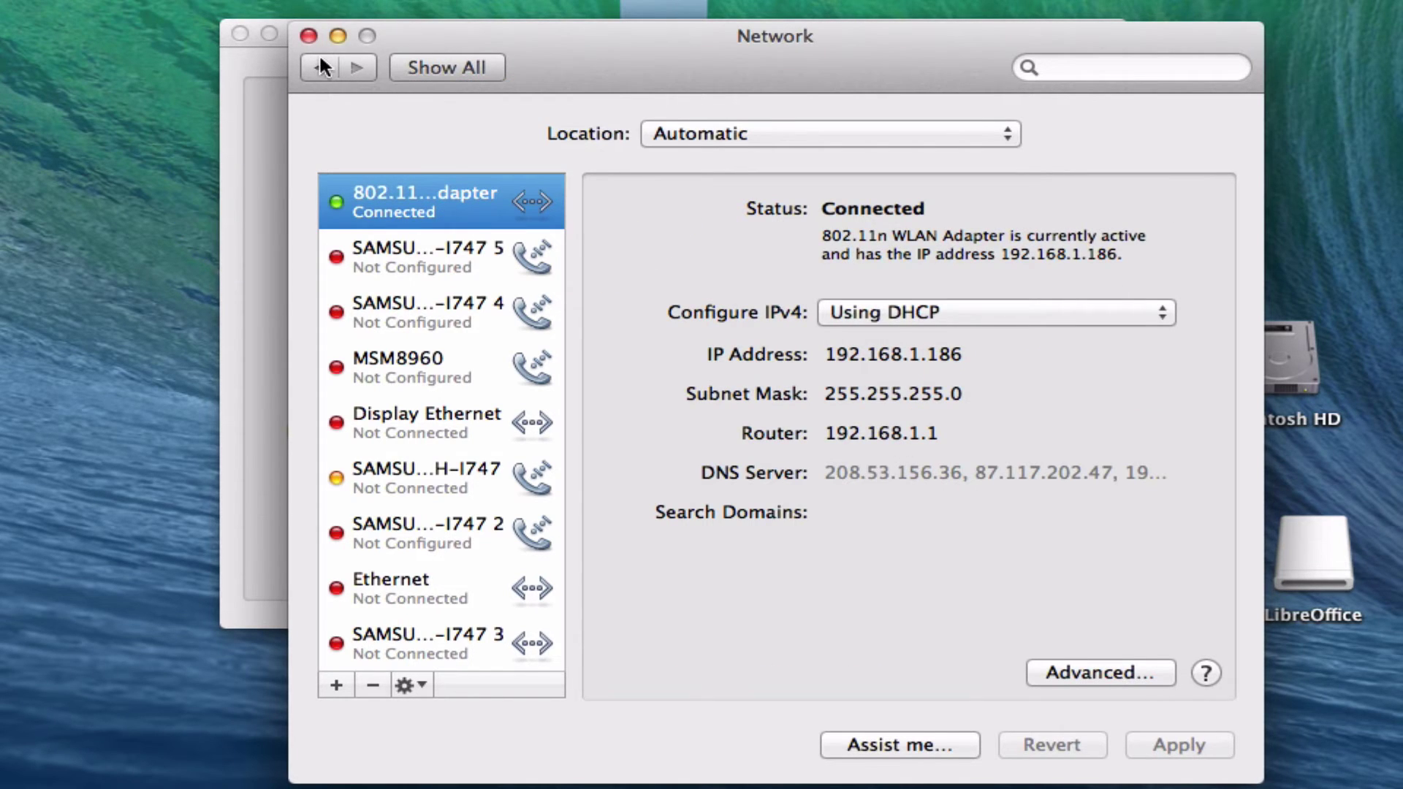
pyautogui.click(437, 62)
# In Sharing, select Internet Sharing and share the connection from the 802.11n WLAN Adapter.
pyautogui.click(850, 443)
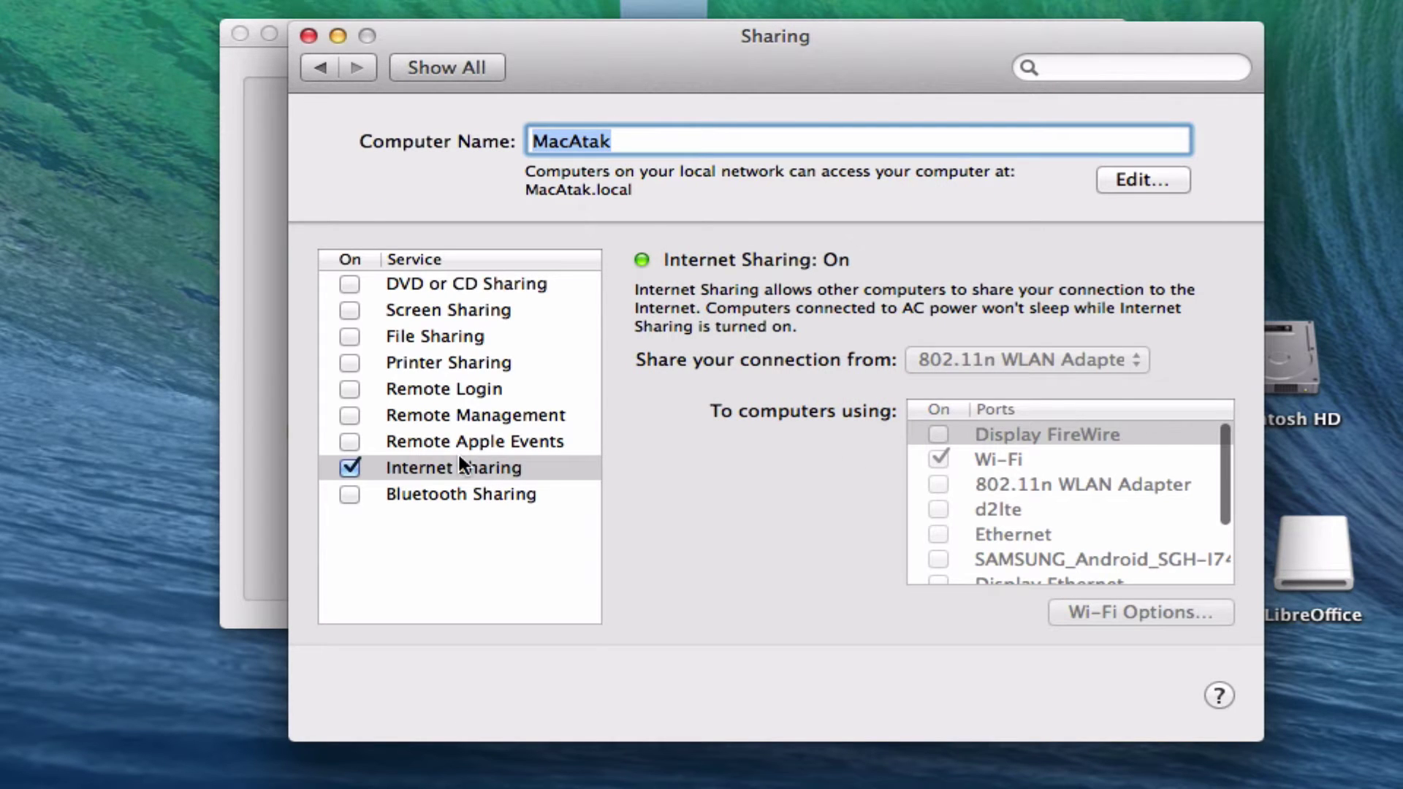
pyautogui.click(351, 469)
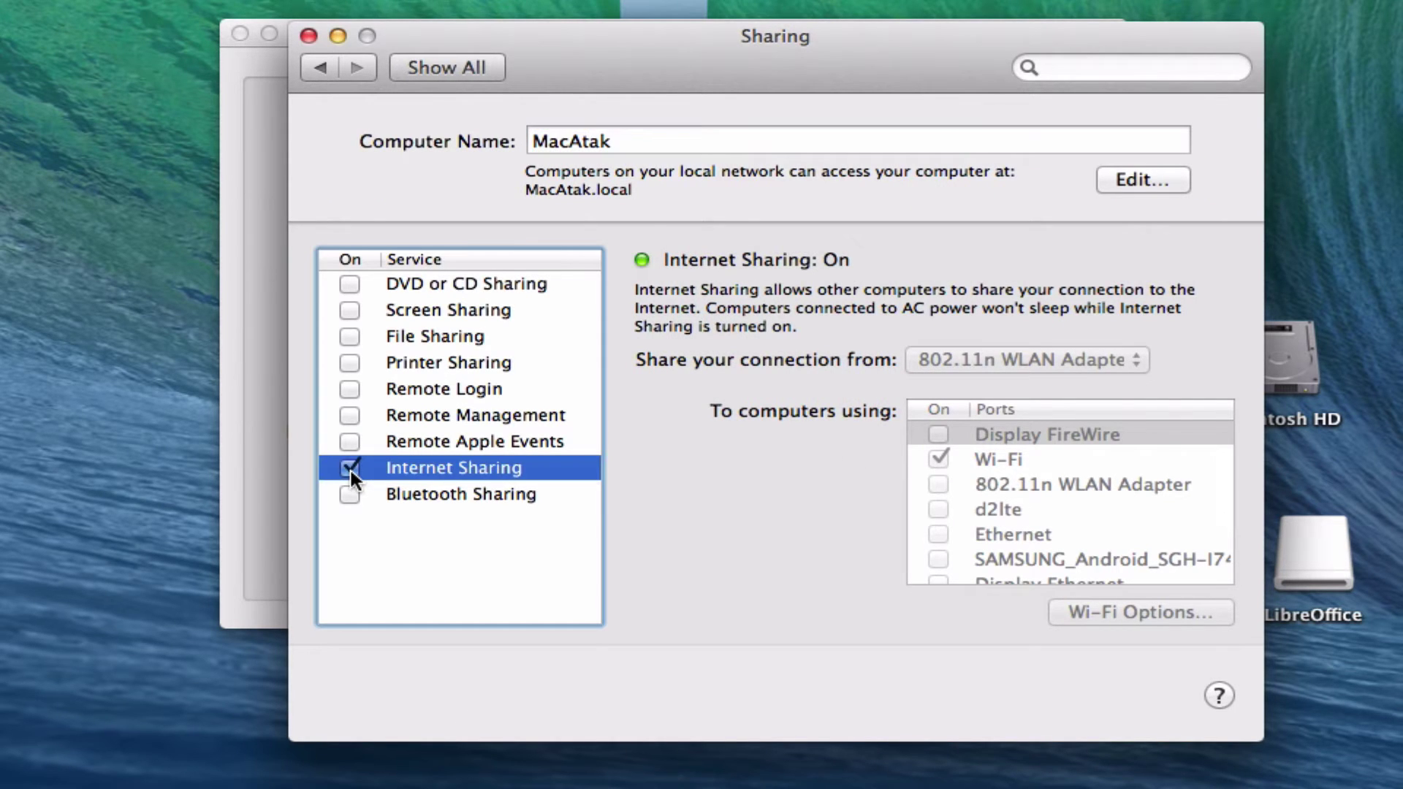
pyautogui.click(351, 469)
pyautogui.click(1089, 365)
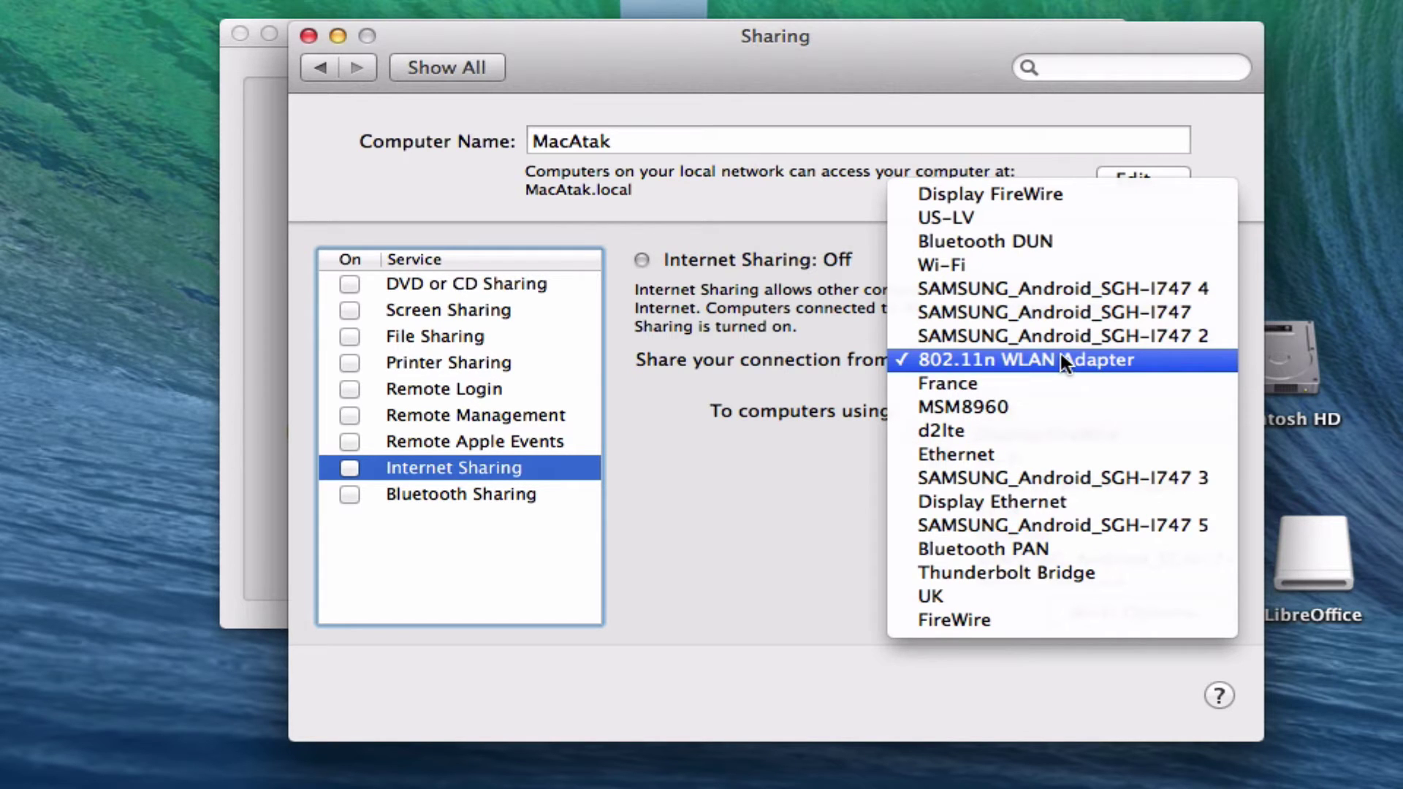
pyautogui.click(1059, 360)
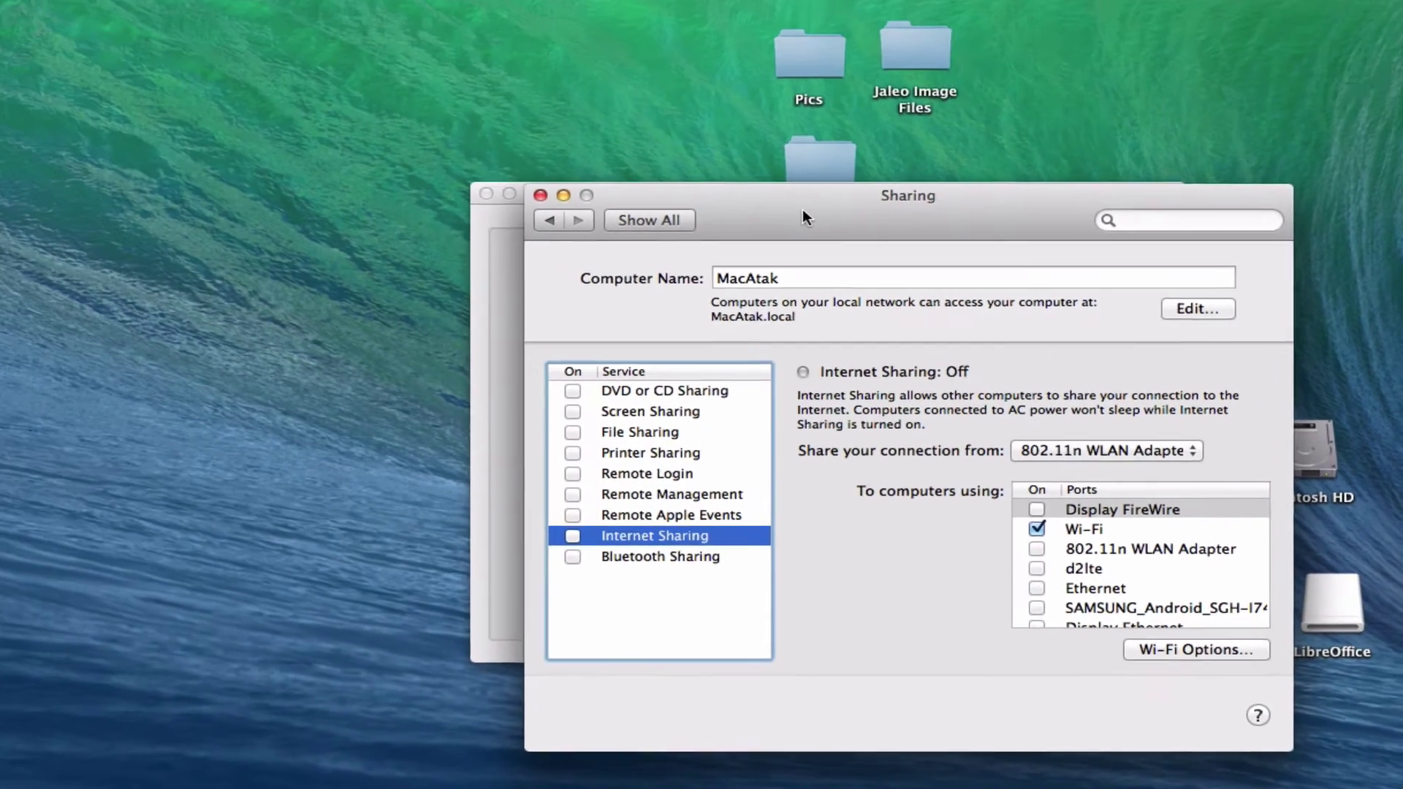
# Rearrange the Sharing and utility windows and tick Wi-Fi as the port to share to.
pyautogui.moveTo(803, 209); pyautogui.dragTo(1014, 125)
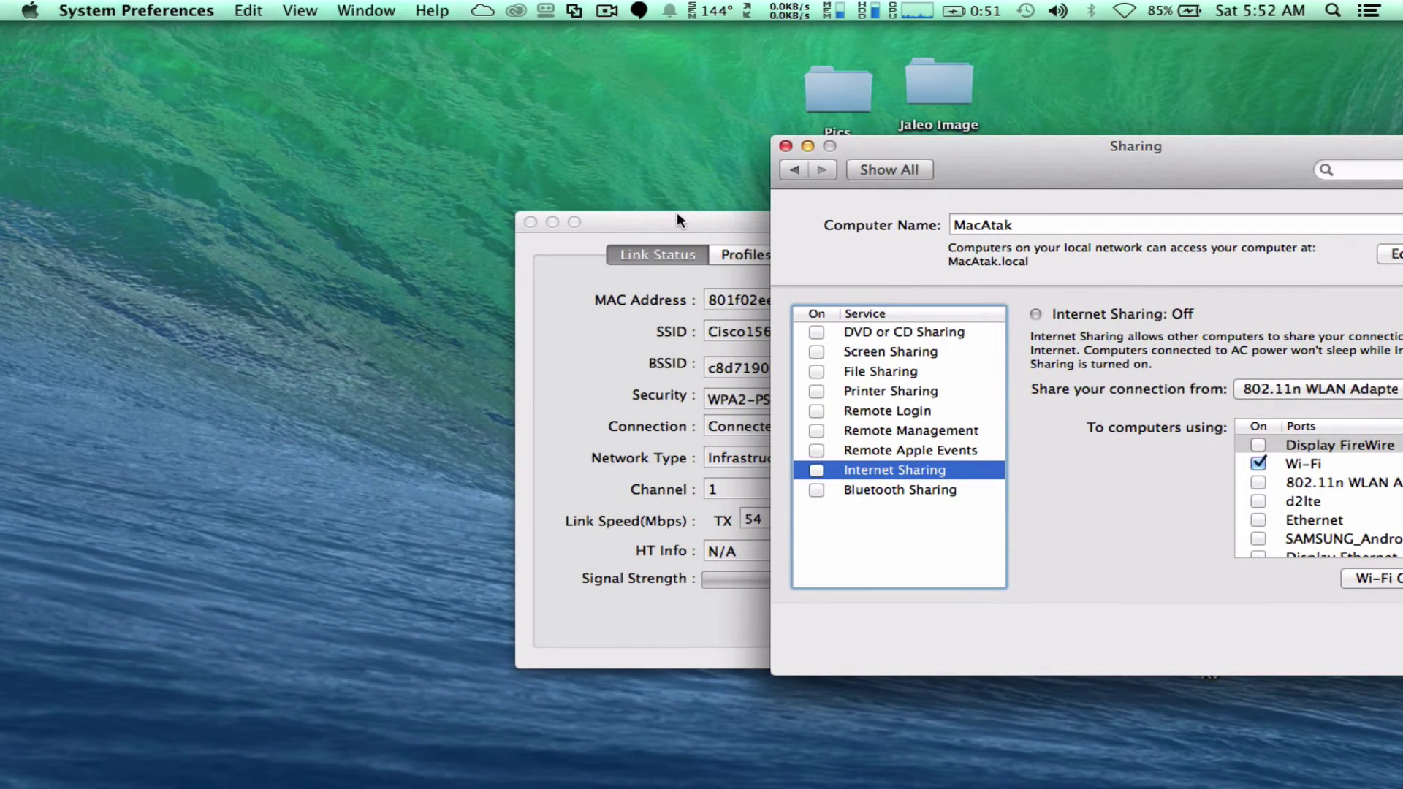
pyautogui.moveTo(662, 222); pyautogui.dragTo(243, 163)
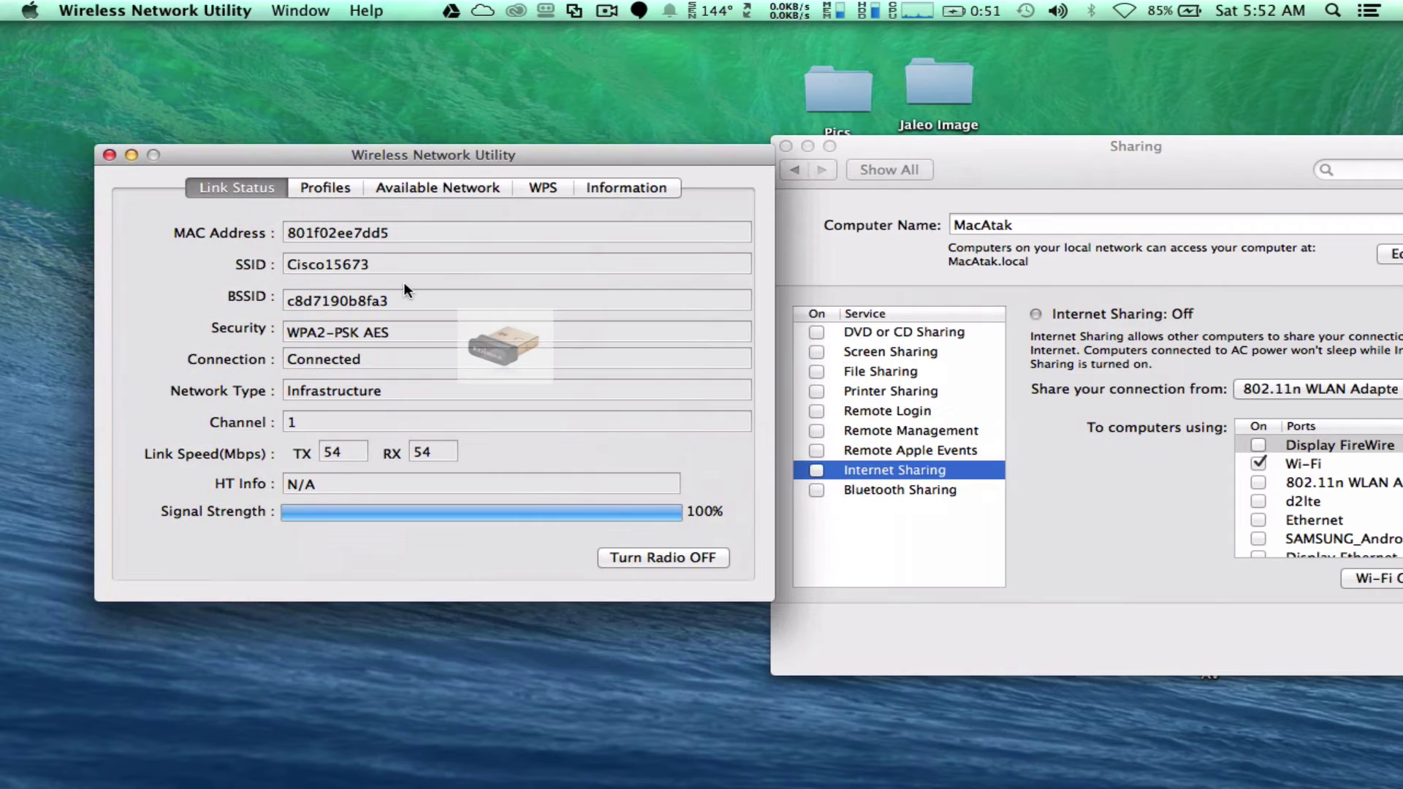
pyautogui.click(1169, 211)
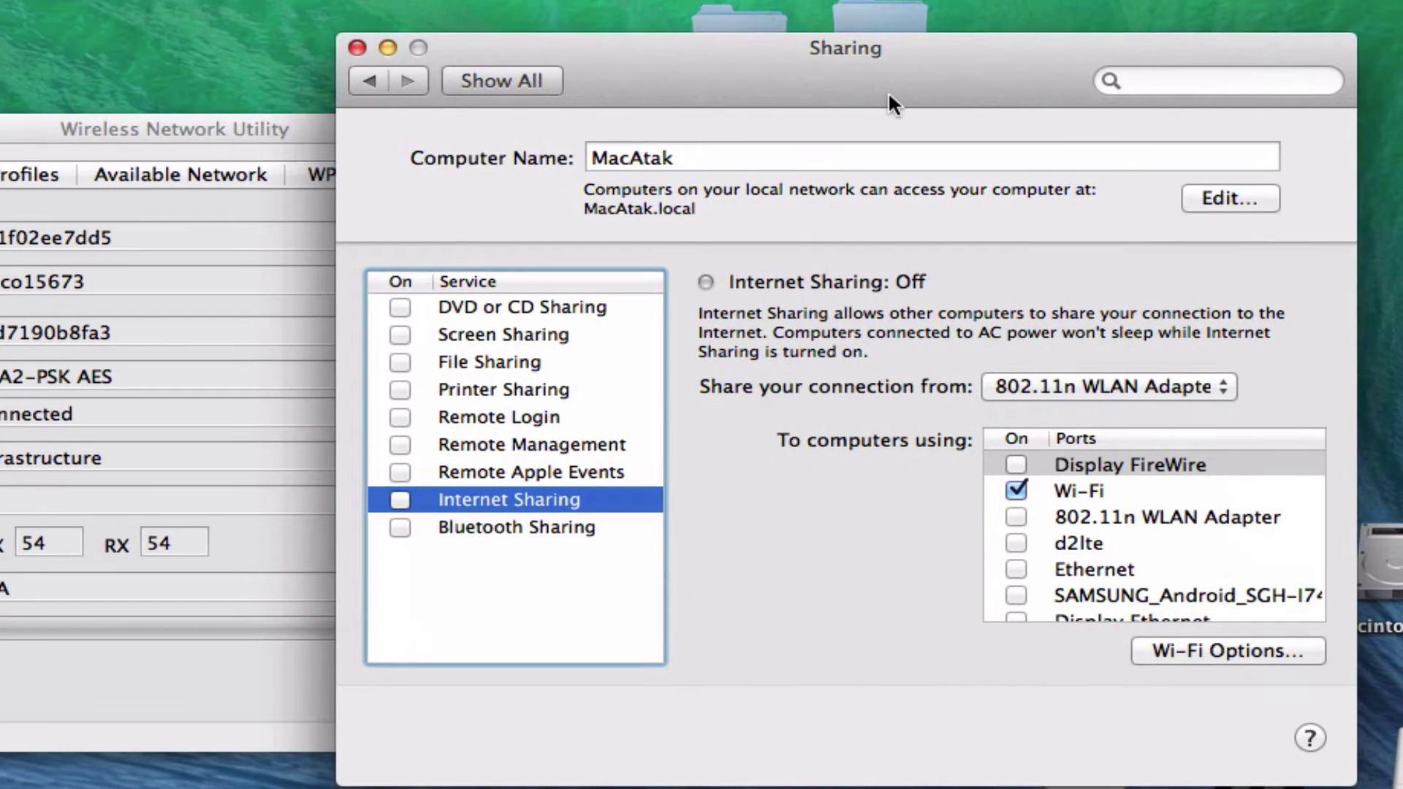
pyautogui.moveTo(888, 90); pyautogui.dragTo(889, 92)
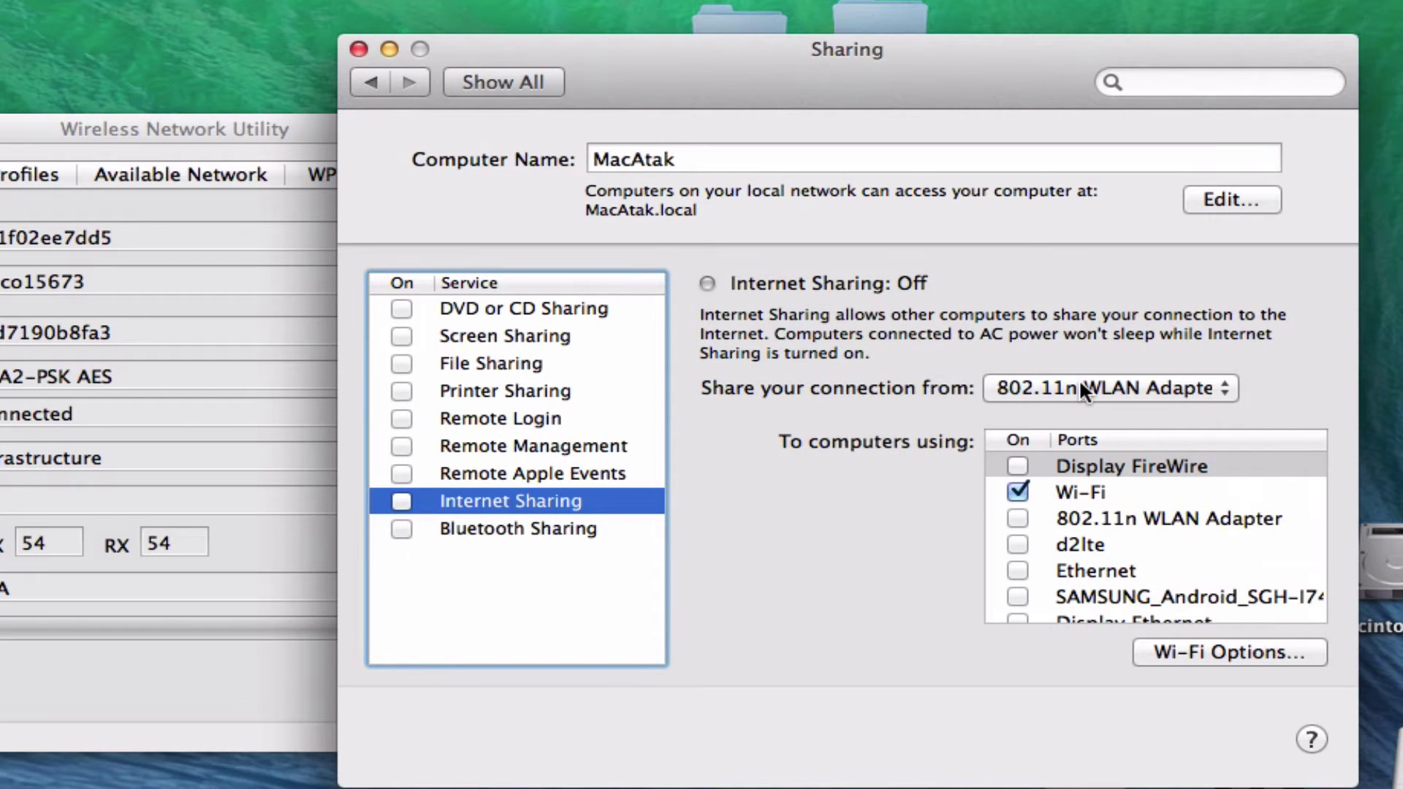
pyautogui.click(1110, 491)
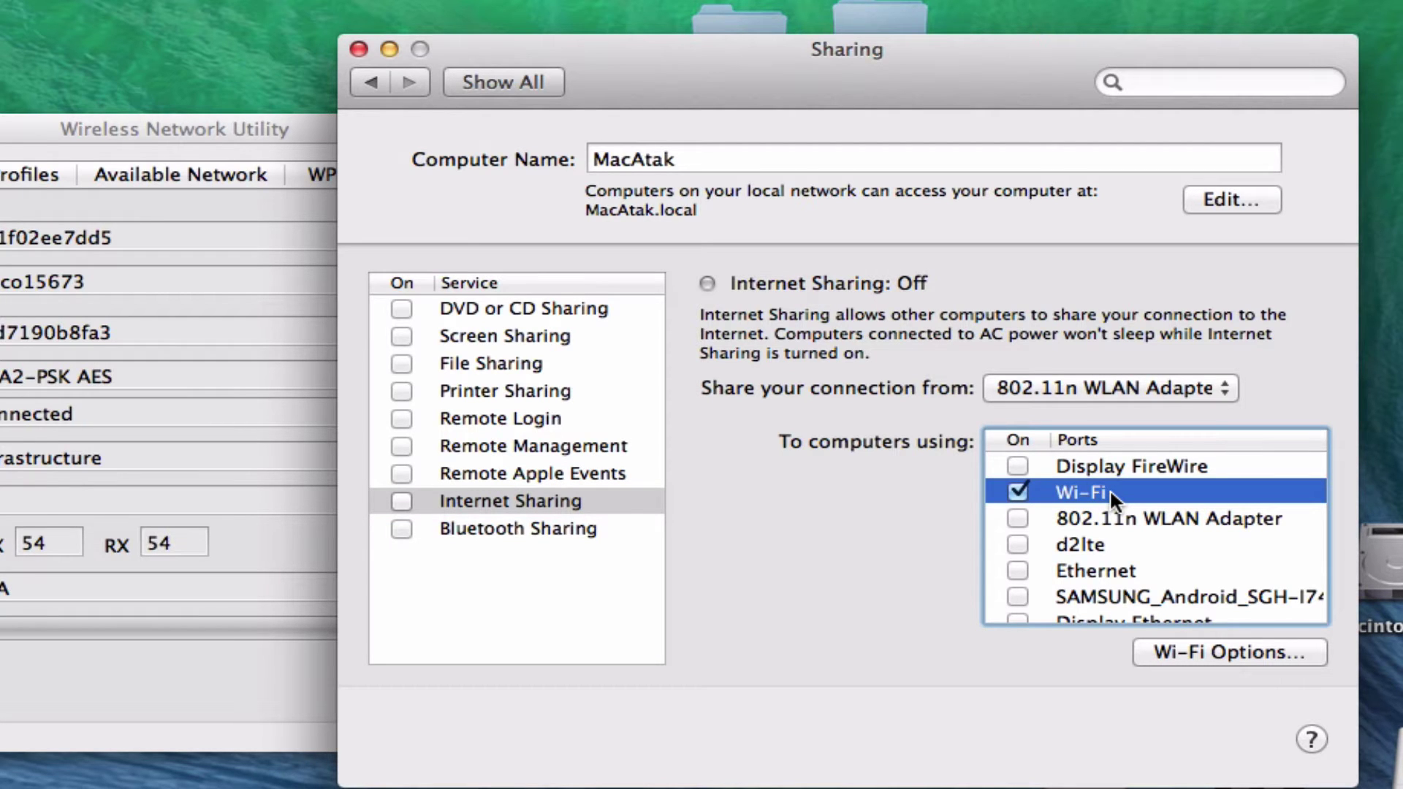
# Name the shared network MyPersonalWifi on channel 6 with a confirmed WPA2 Personal password.
pyautogui.click(1222, 652)
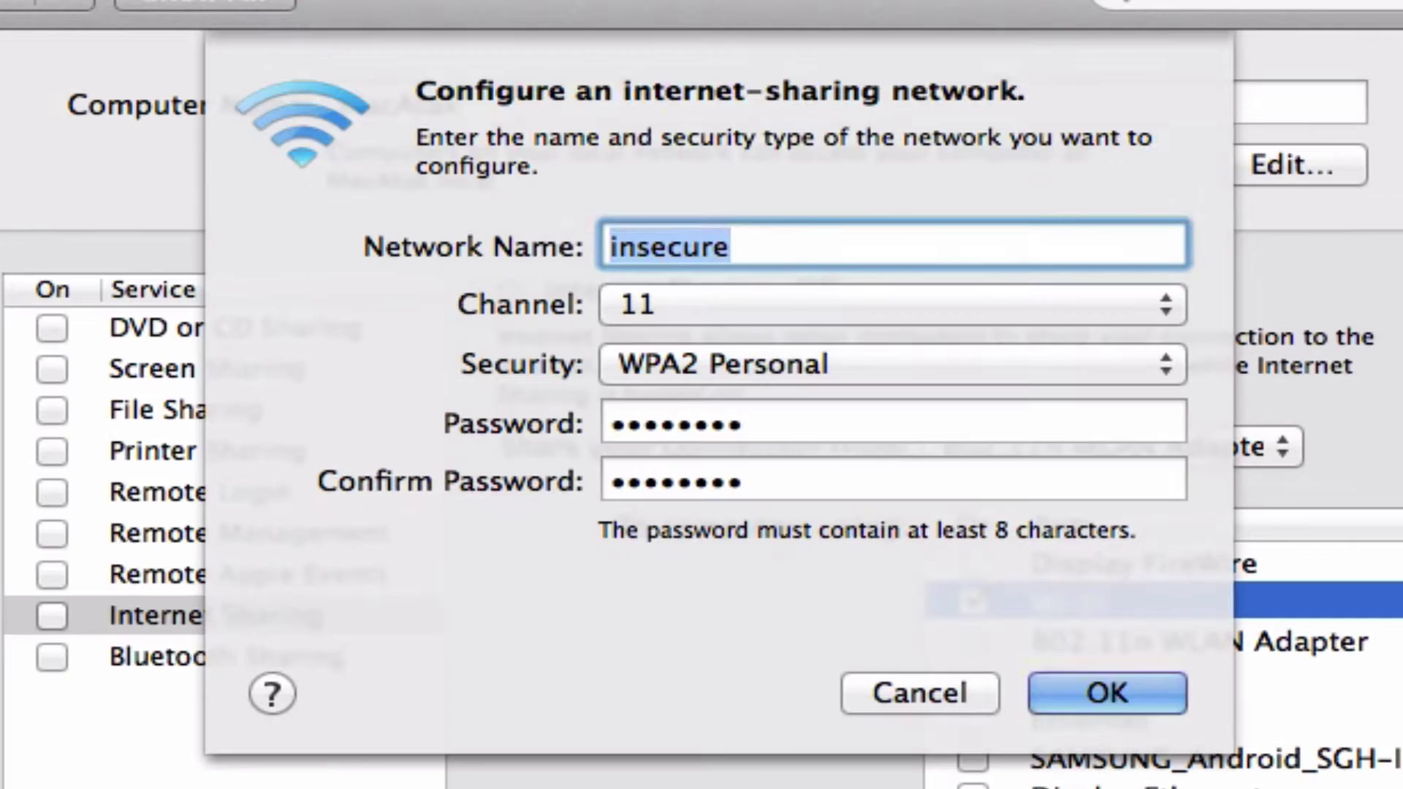
pyautogui.write('MY')
pyautogui.press('BackSpace')
pyautogui.press('BackSpace')
pyautogui.write('M')
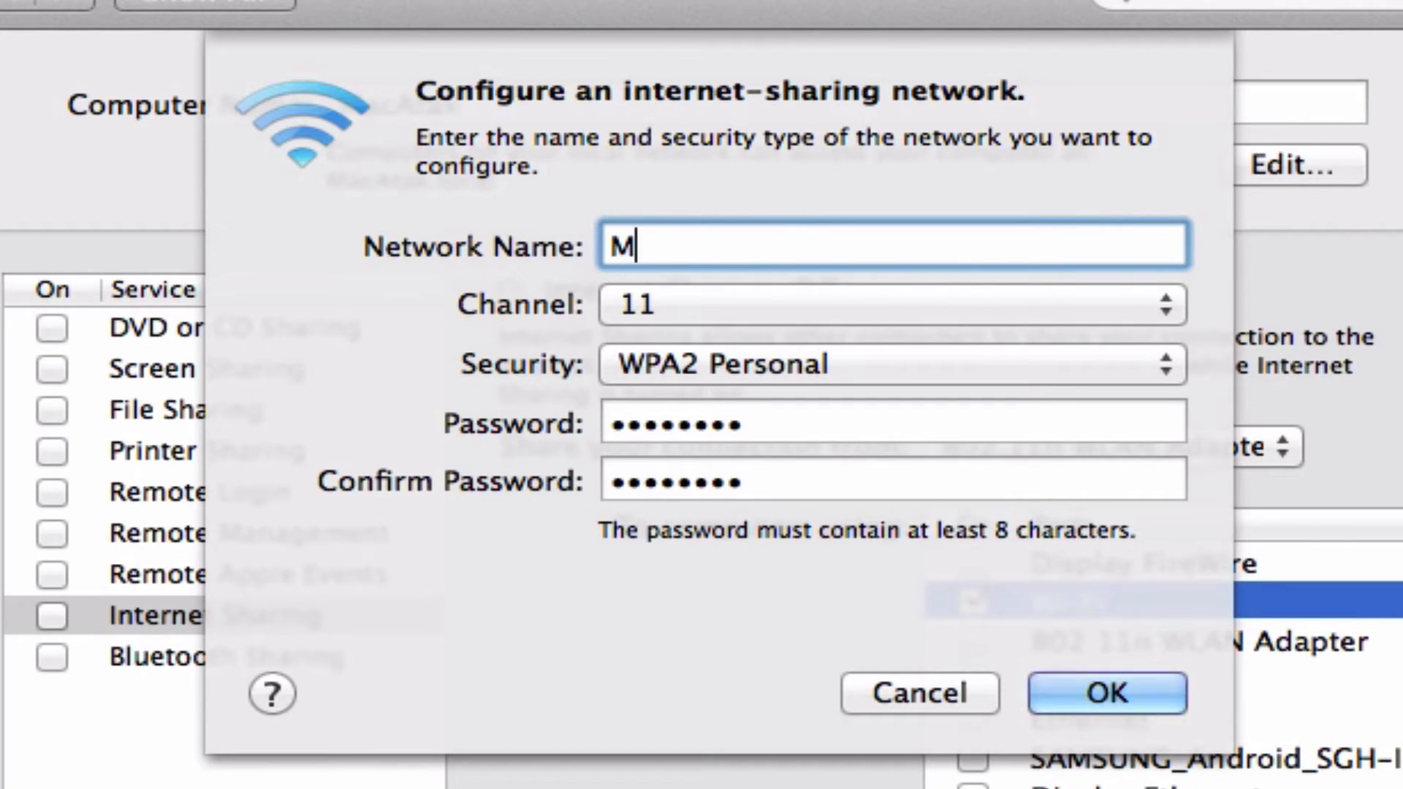
pyautogui.write('yPersonalWifi')
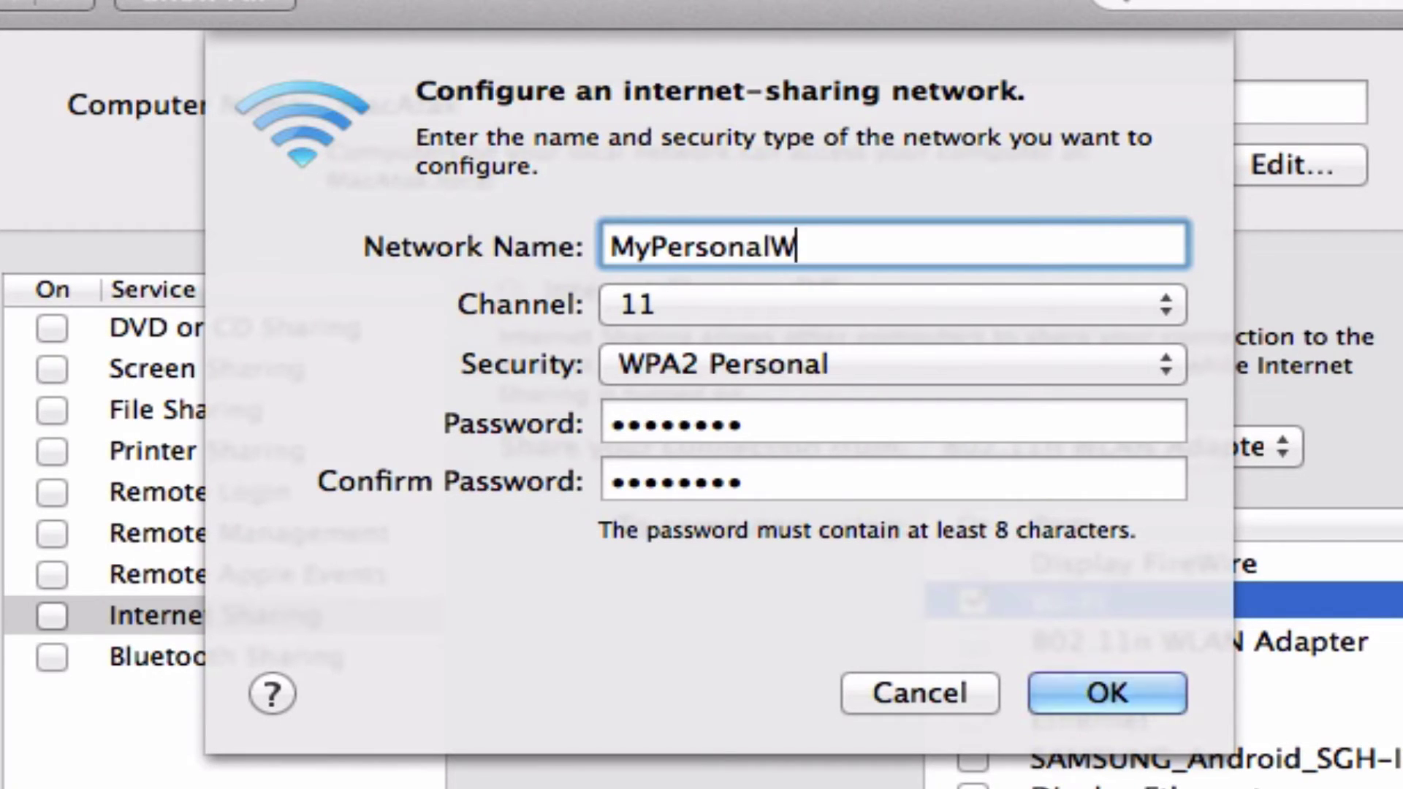
pyautogui.press('Tab')
pyautogui.click(892, 292)
pyautogui.click(877, 119)
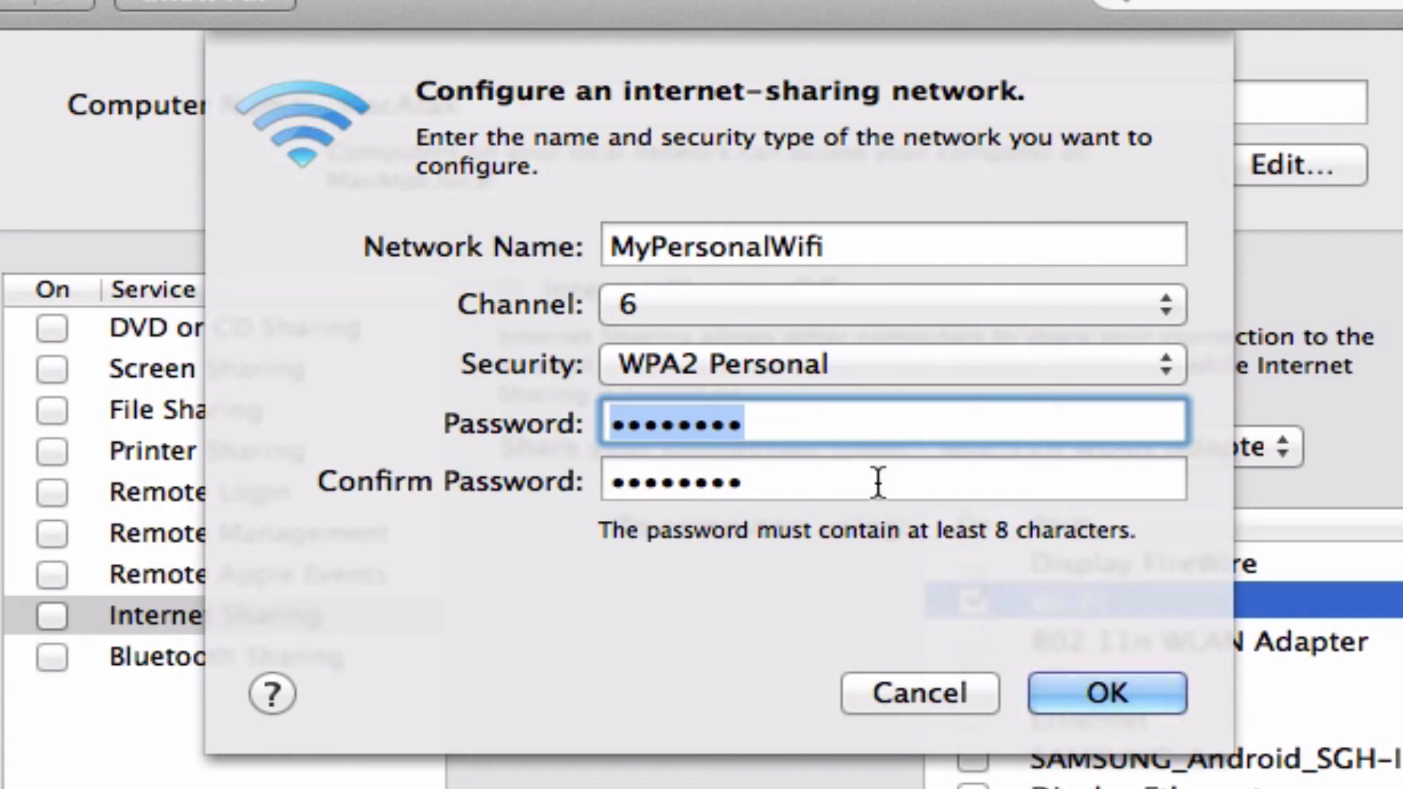
pyautogui.write('password123')
pyautogui.press('Tab')
pyautogui.write('password123')
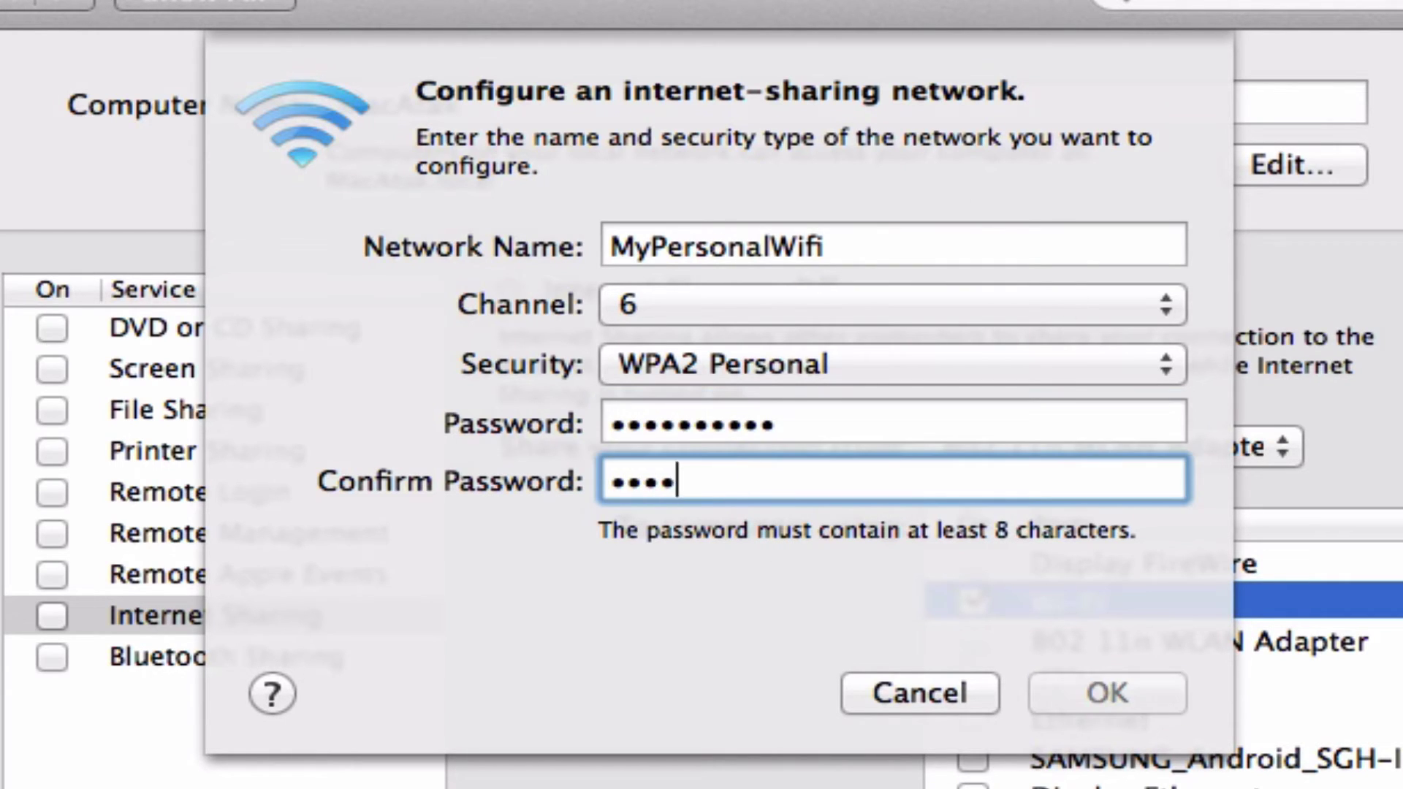
pyautogui.click(1137, 678)
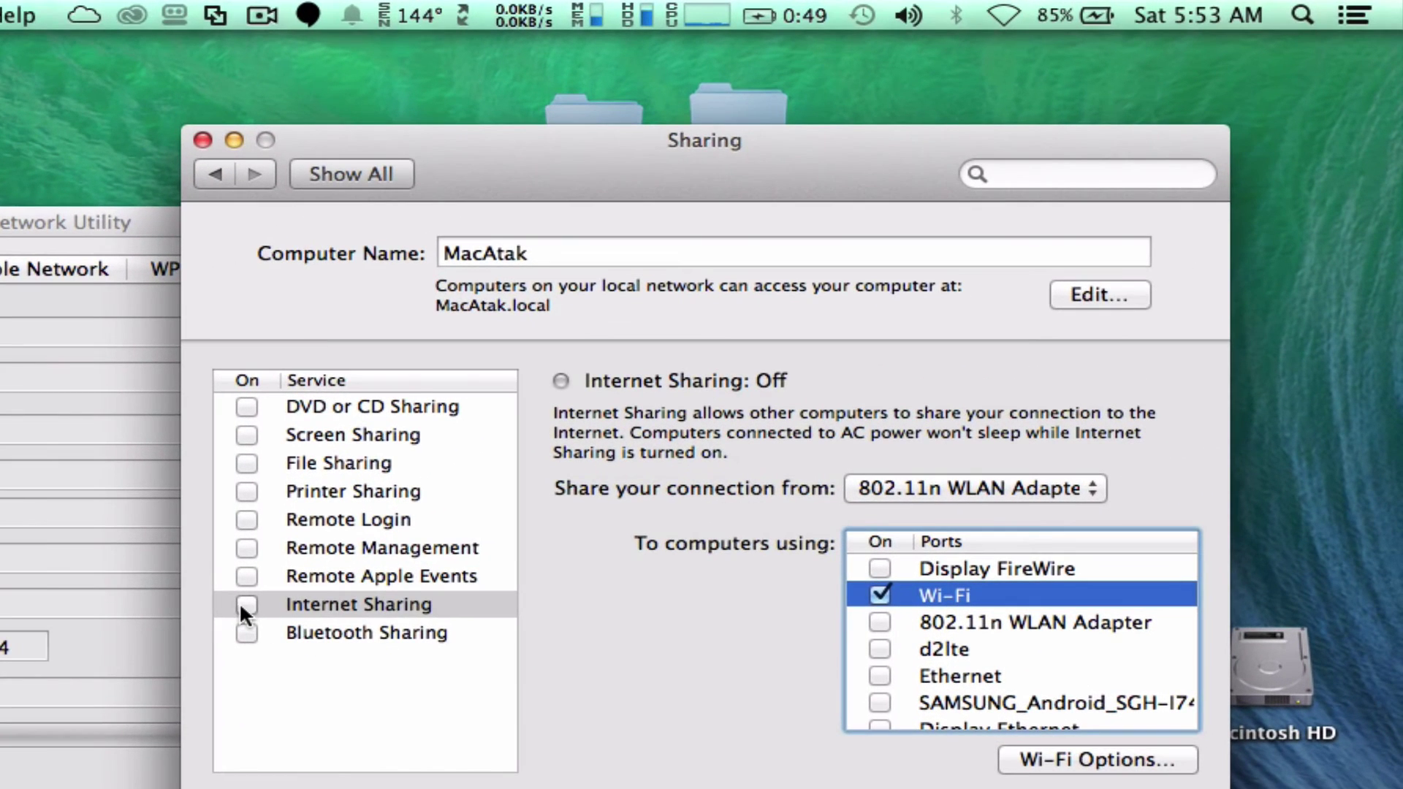
# Turn Wi-Fi on, start Internet Sharing, and verify MyPersonalWifi broadcasts on channel 6 (2.4 GHz).
pyautogui.click(241, 606)
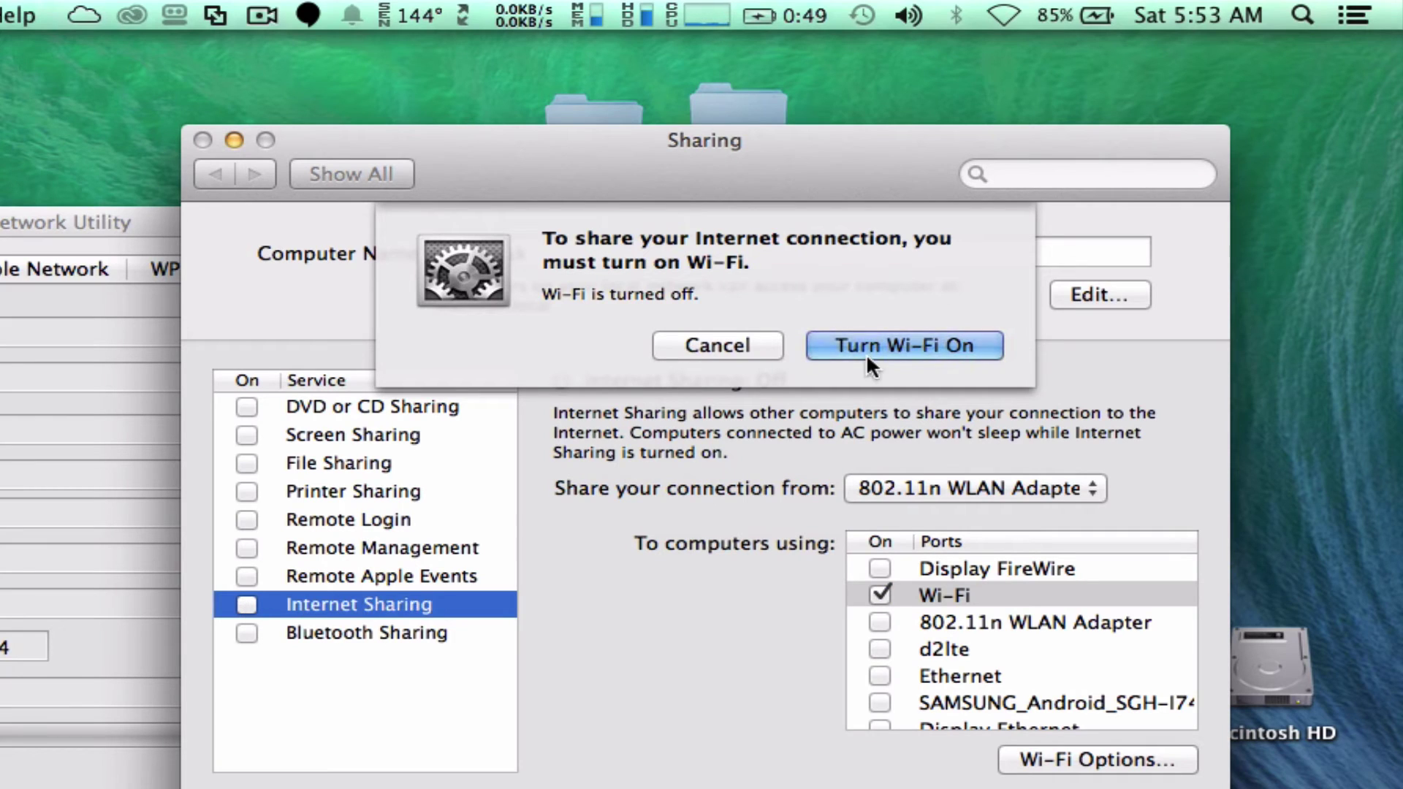
pyautogui.click(910, 345)
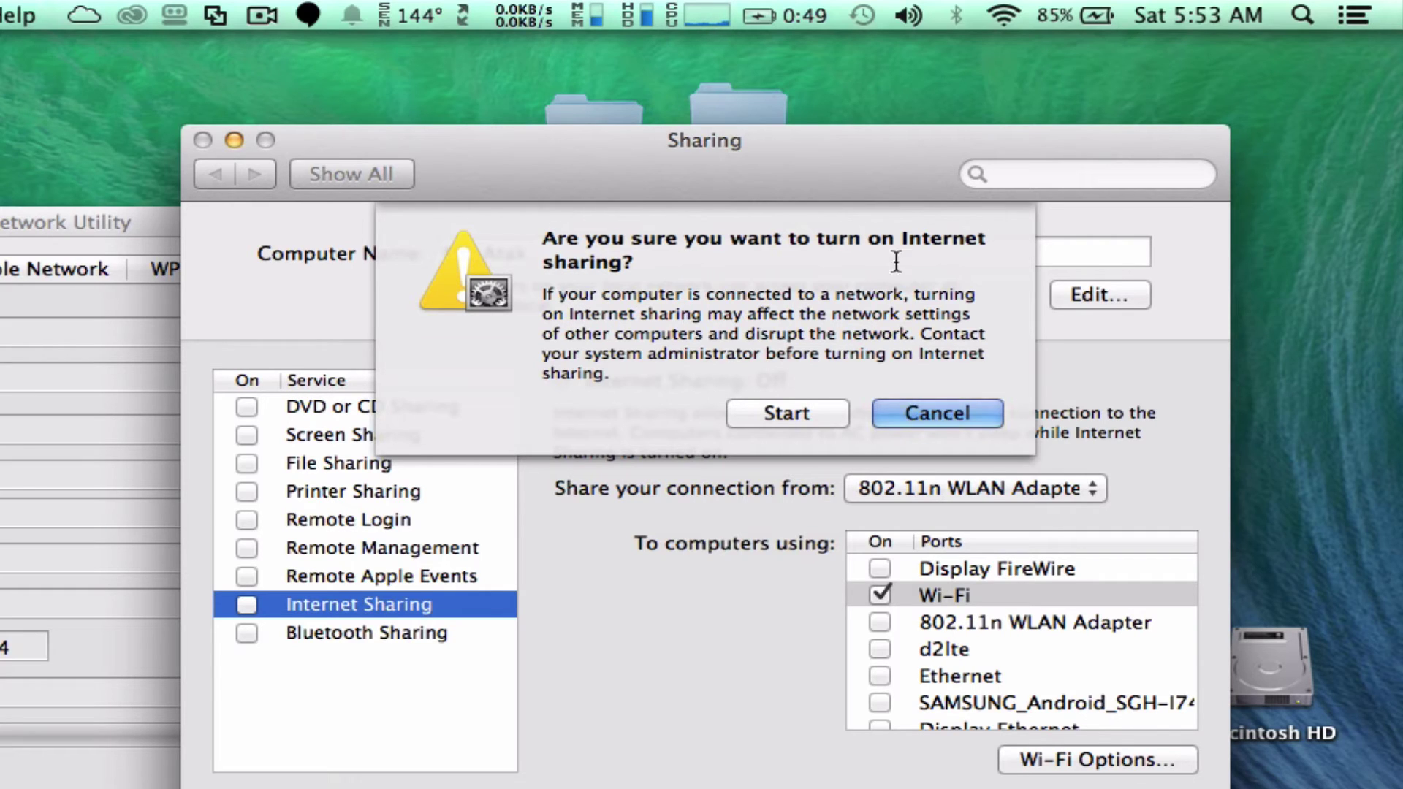
pyautogui.click(821, 406)
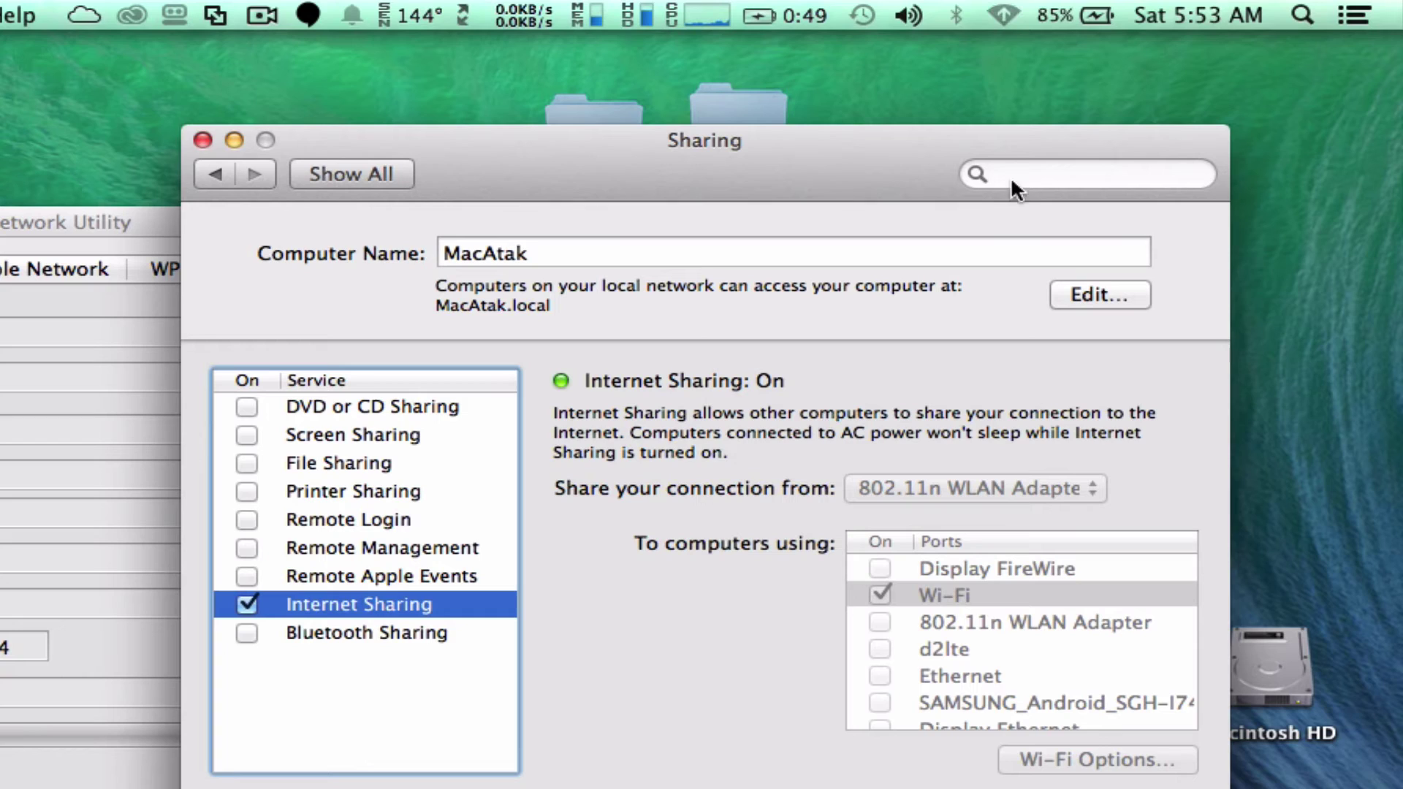
pyautogui.click(1005, 15)
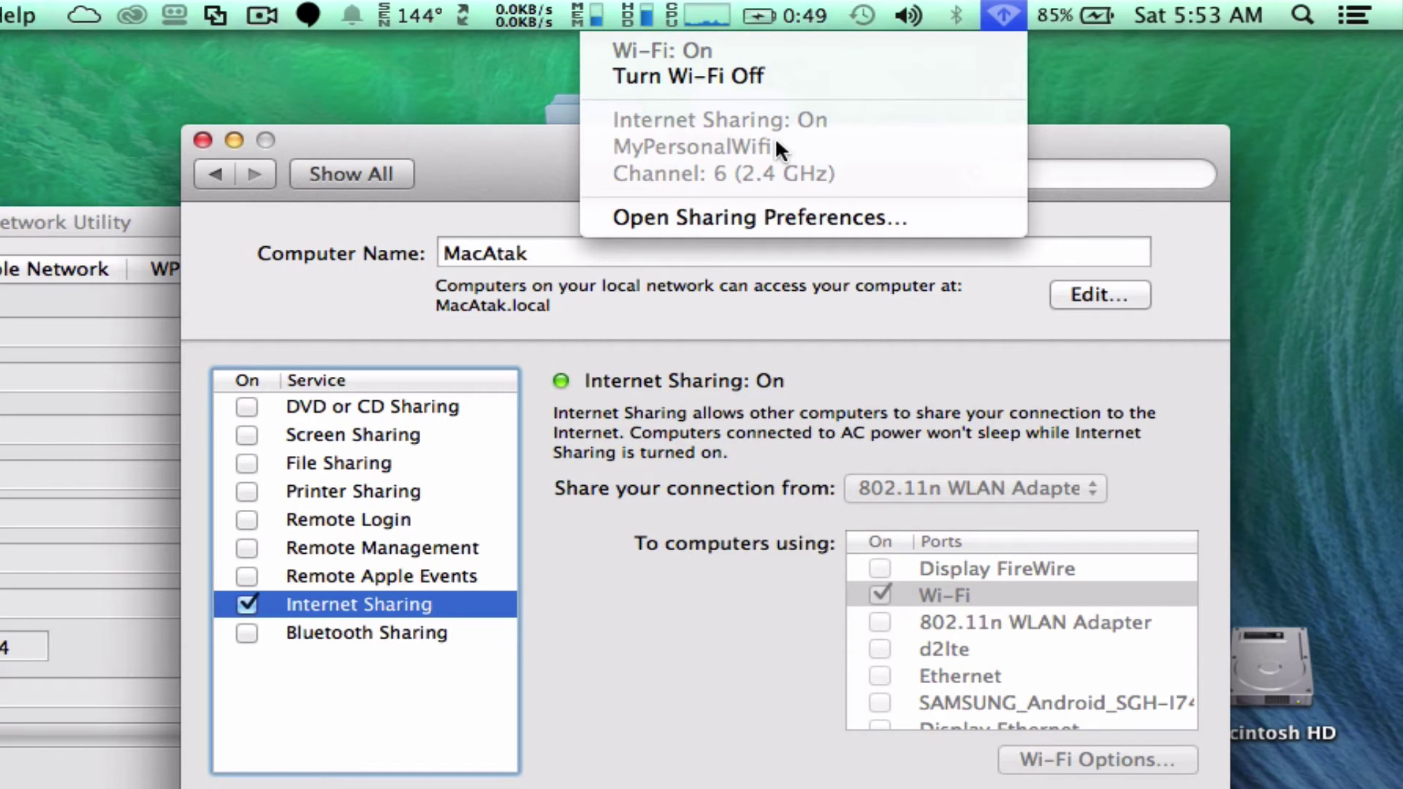
pyautogui.press('Escape')
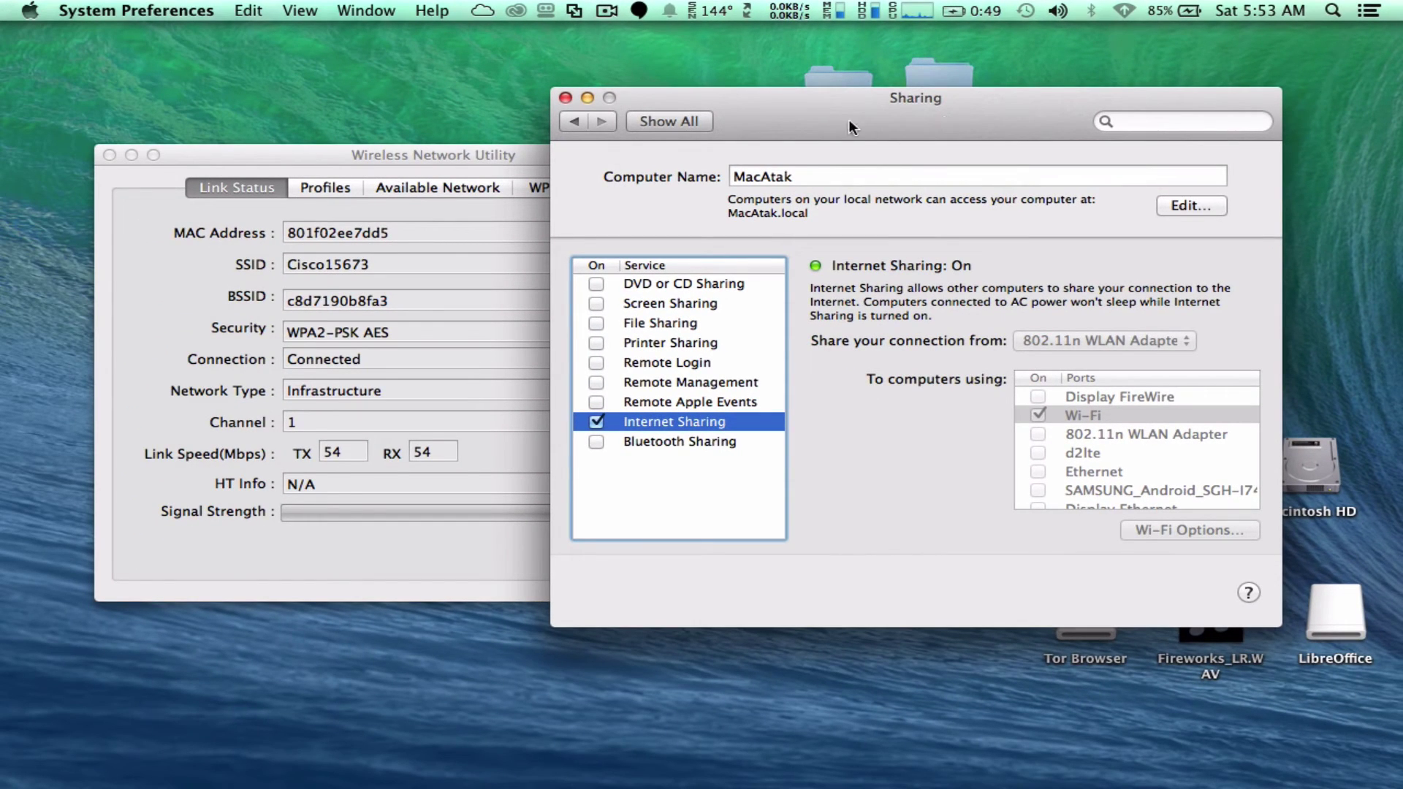
# Close Sharing, turn Wi-Fi off and back on, and confirm Internet Sharing stays On.
pyautogui.click(566, 98)
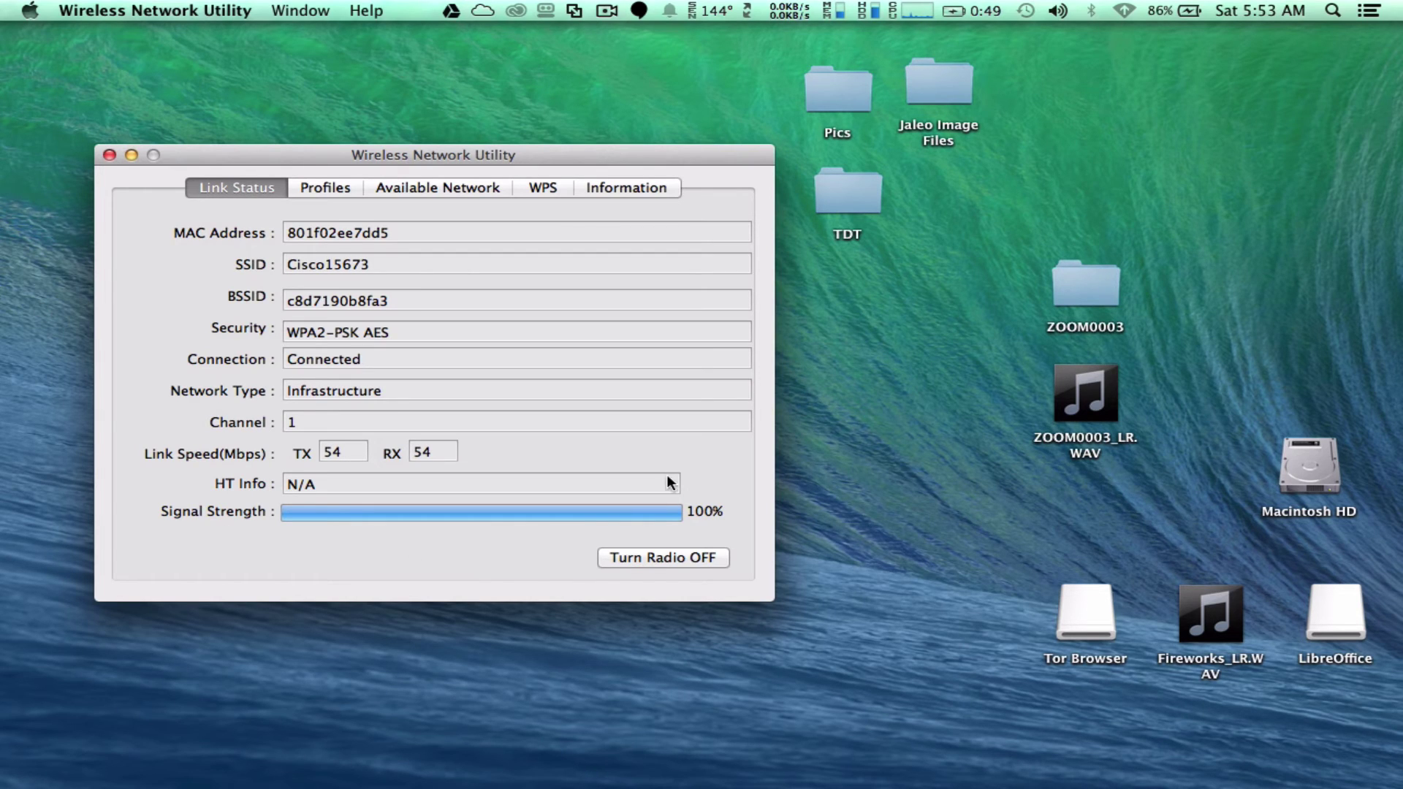
pyautogui.click(1130, 11)
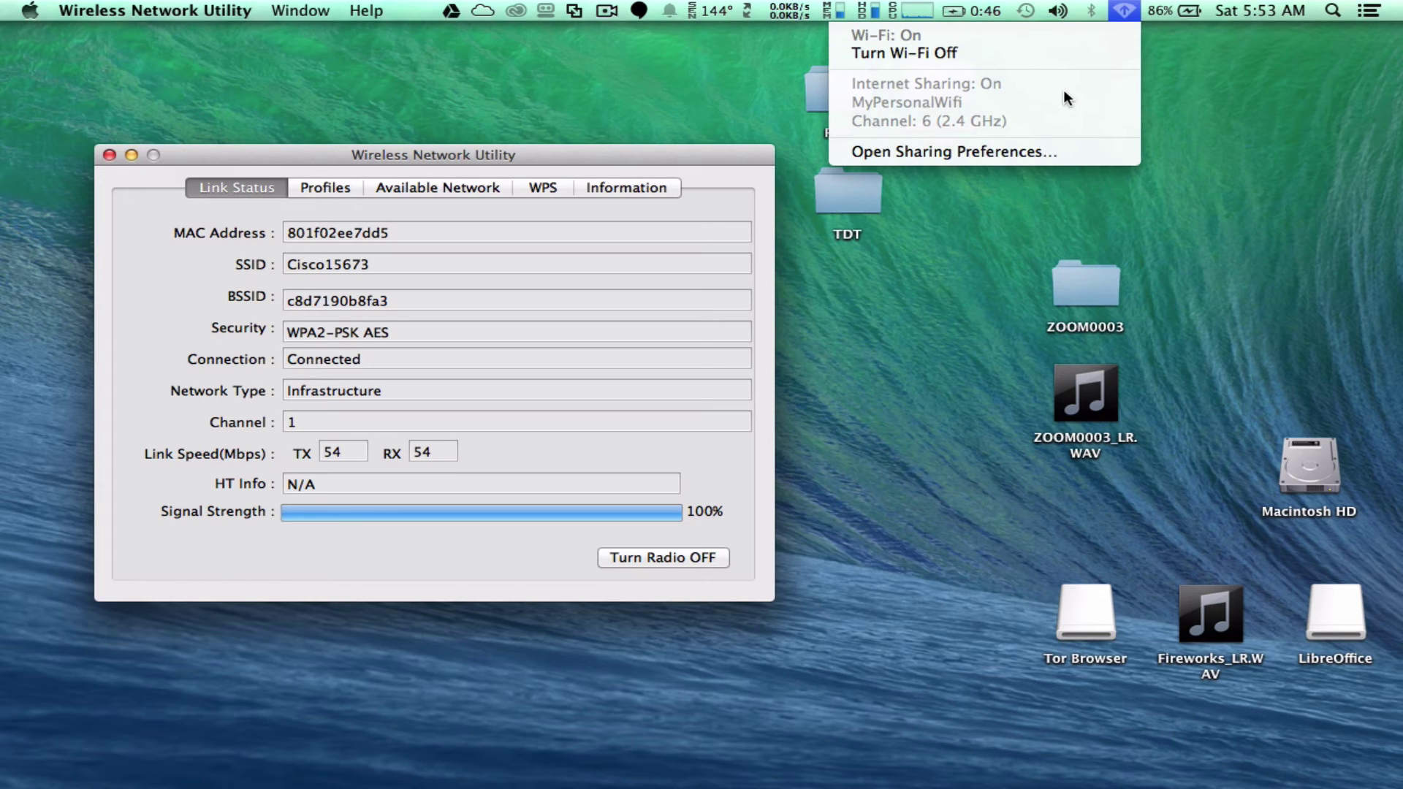
pyautogui.click(967, 304)
pyautogui.click(1123, 10)
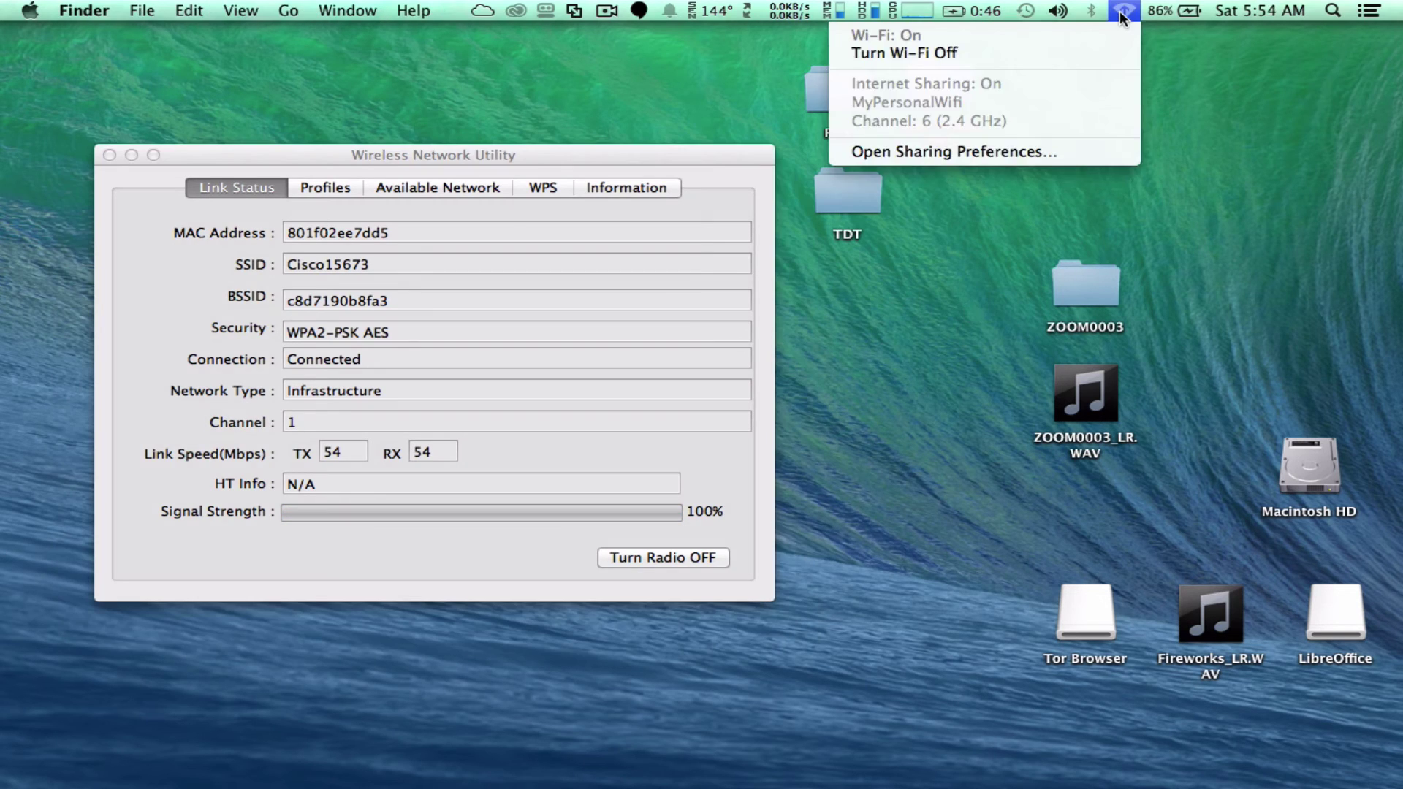
pyautogui.click(1083, 52)
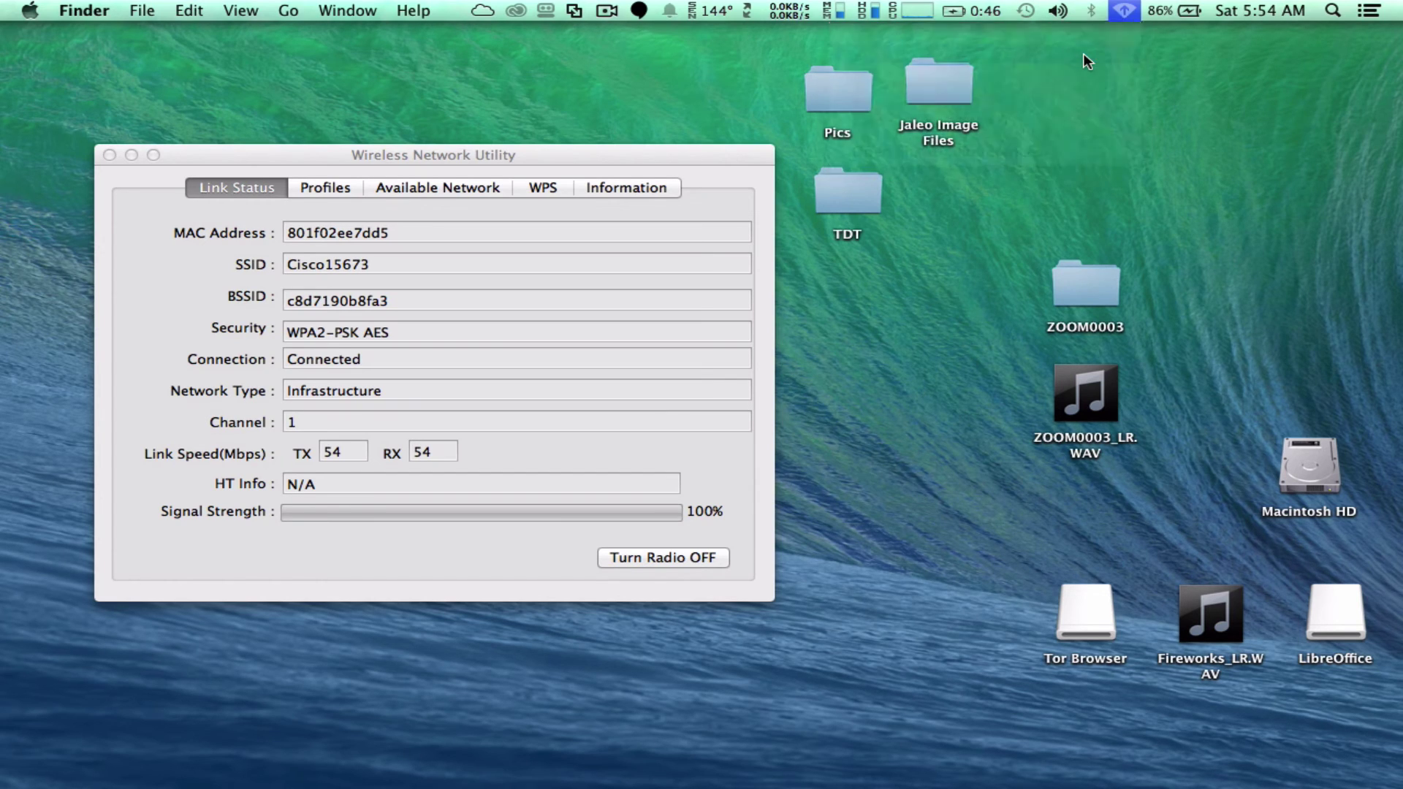
pyautogui.click(1136, 10)
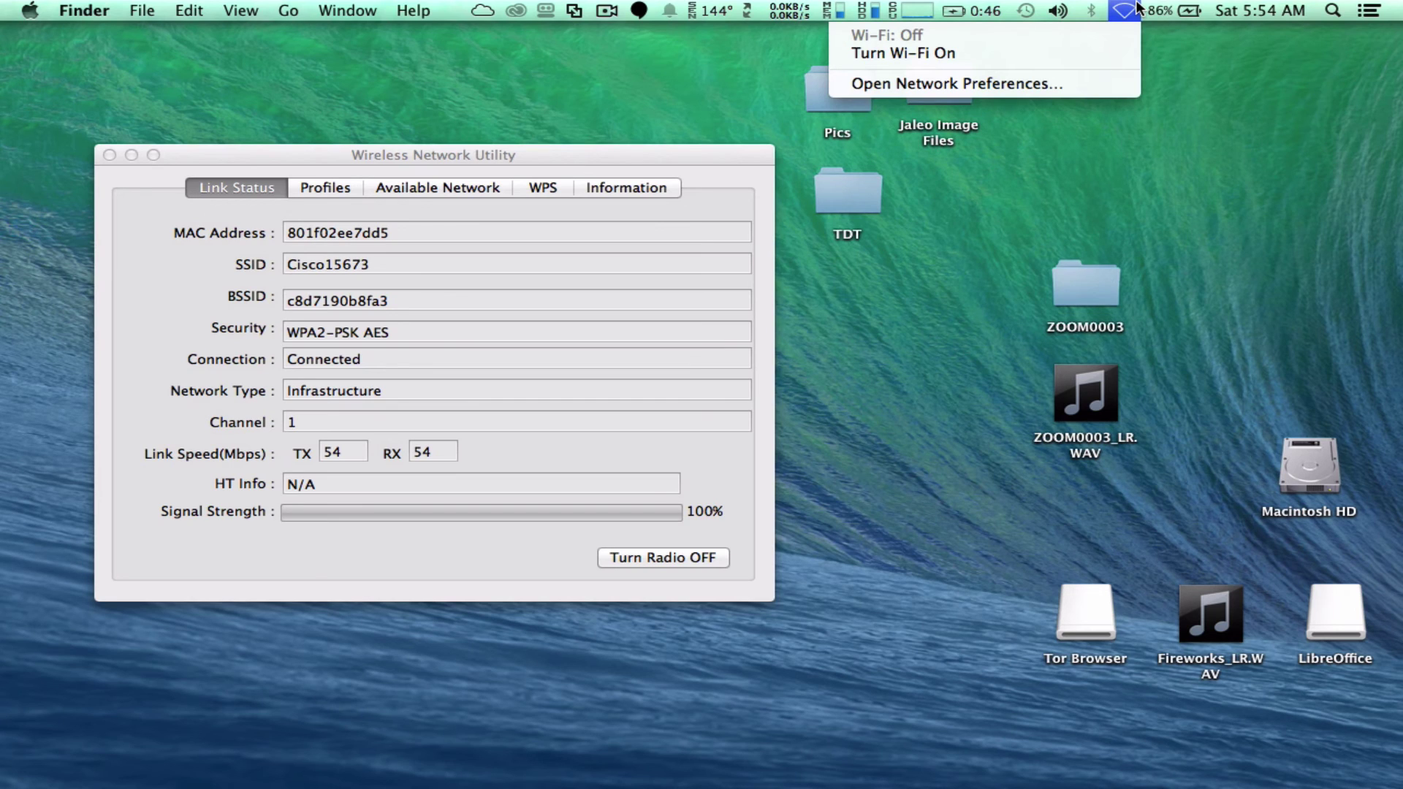
pyautogui.click(1084, 49)
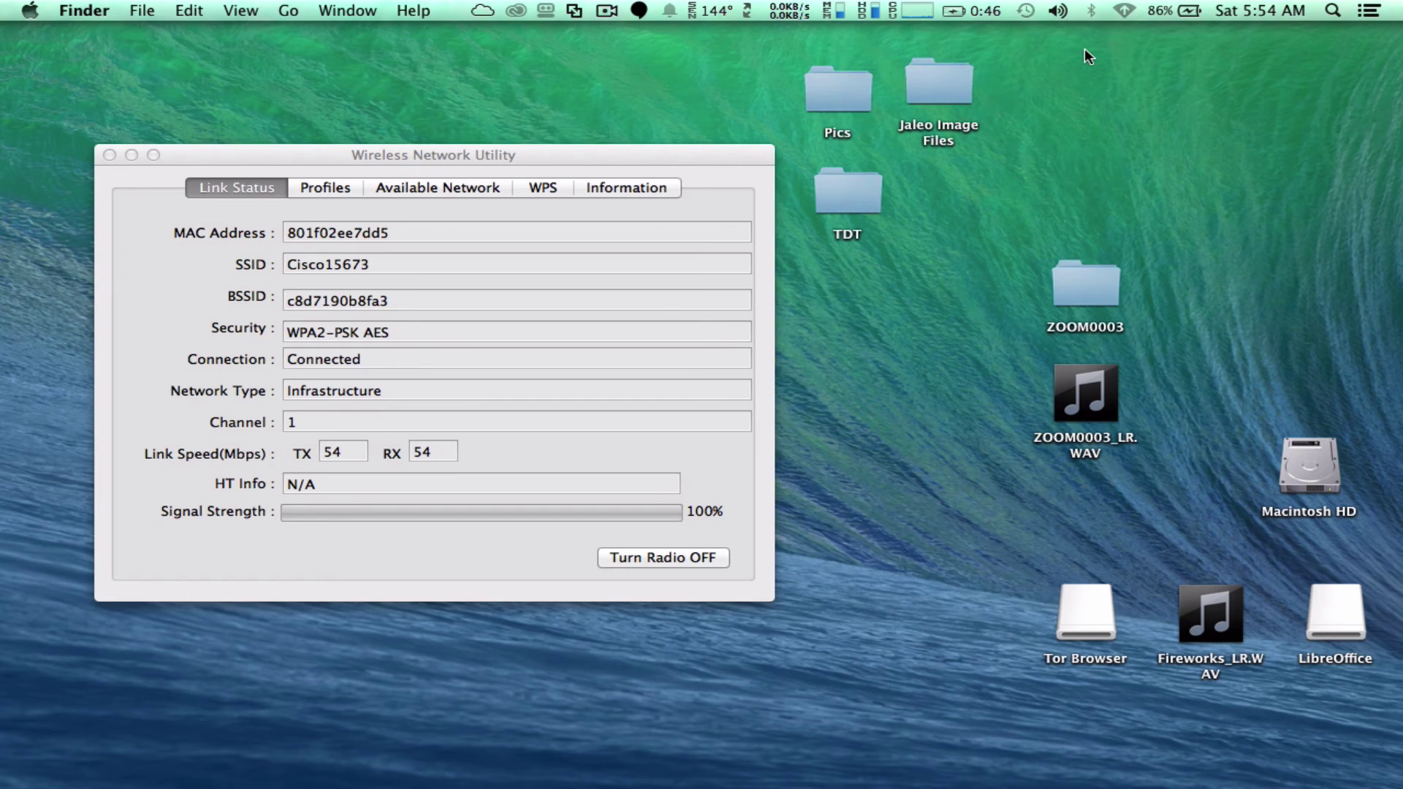
pyautogui.click(1123, 10)
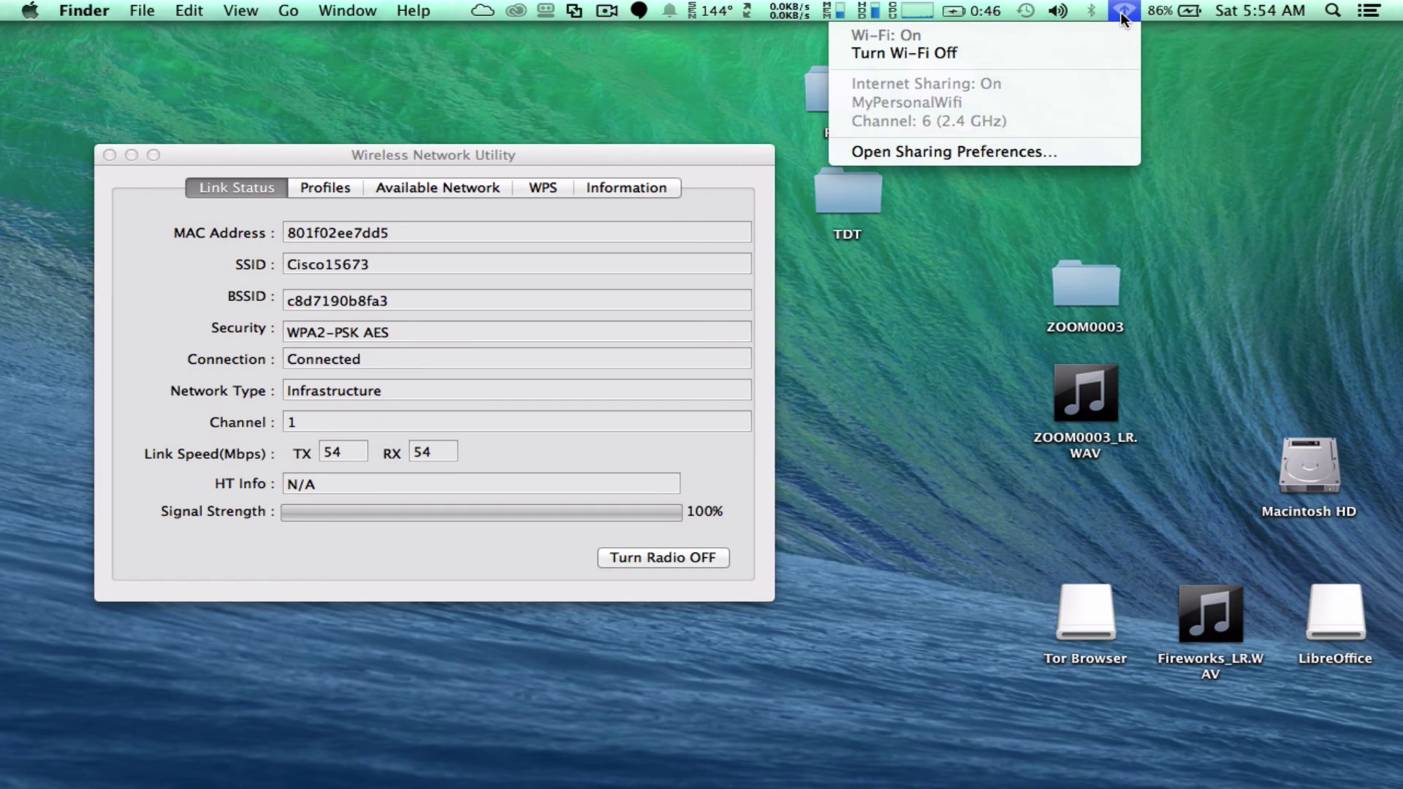
# Reopen Sharing preferences and untick Internet Sharing, leaving Wi-Fi as the share port.
pyautogui.click(1080, 152)
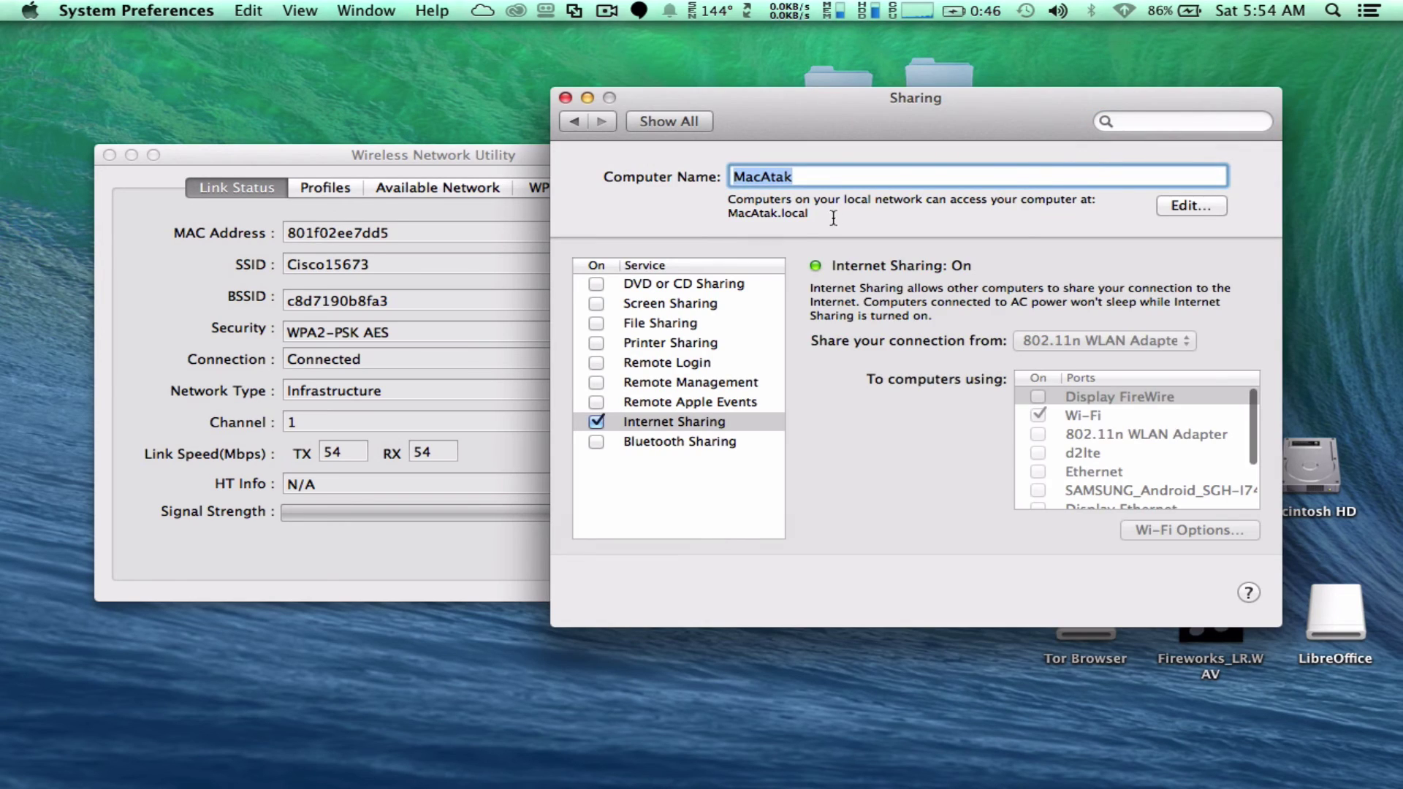
pyautogui.click(597, 422)
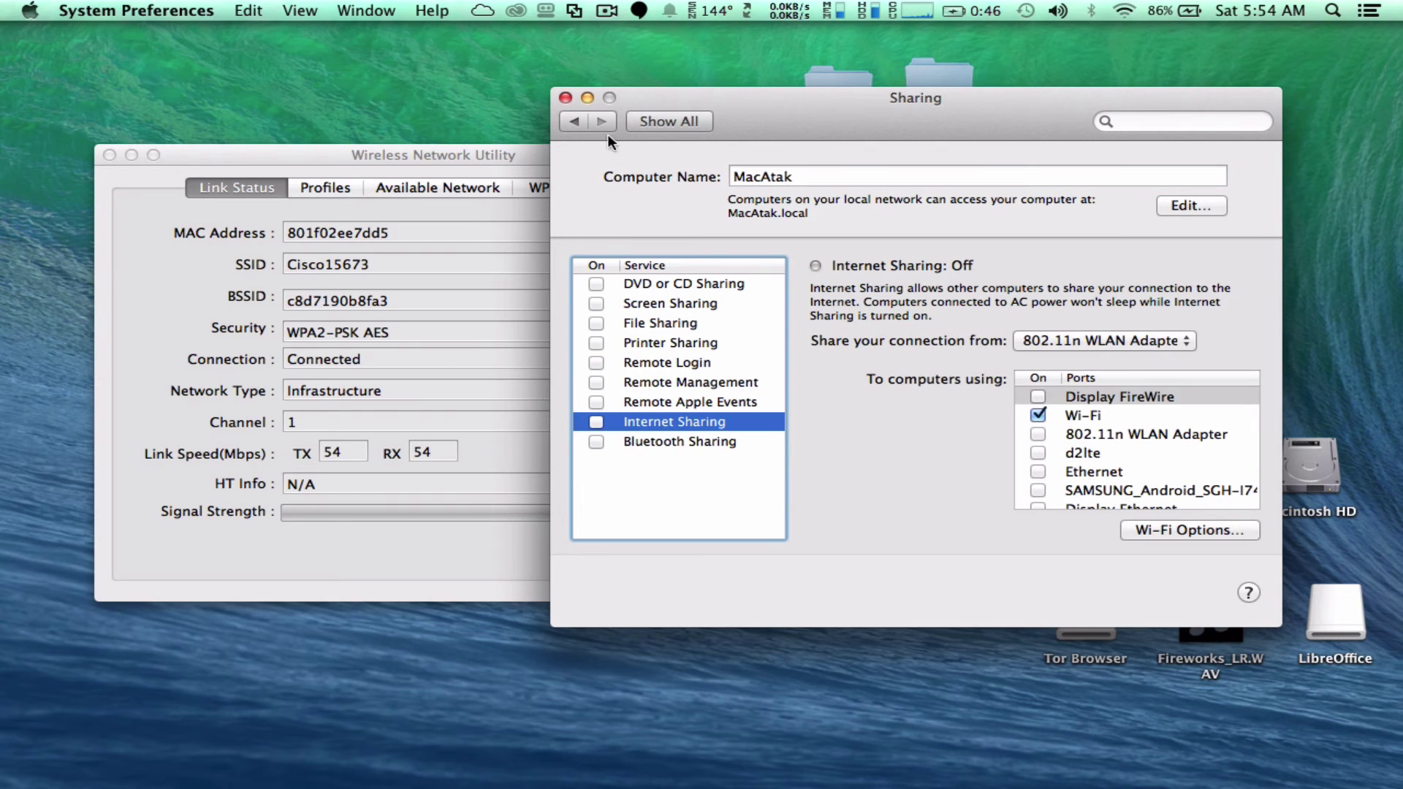
# Close Sharing and check that Wi-Fi lists nearby networks like dd-wrt_vap and Cisco15673.
pyautogui.click(567, 97)
pyautogui.click(1121, 11)
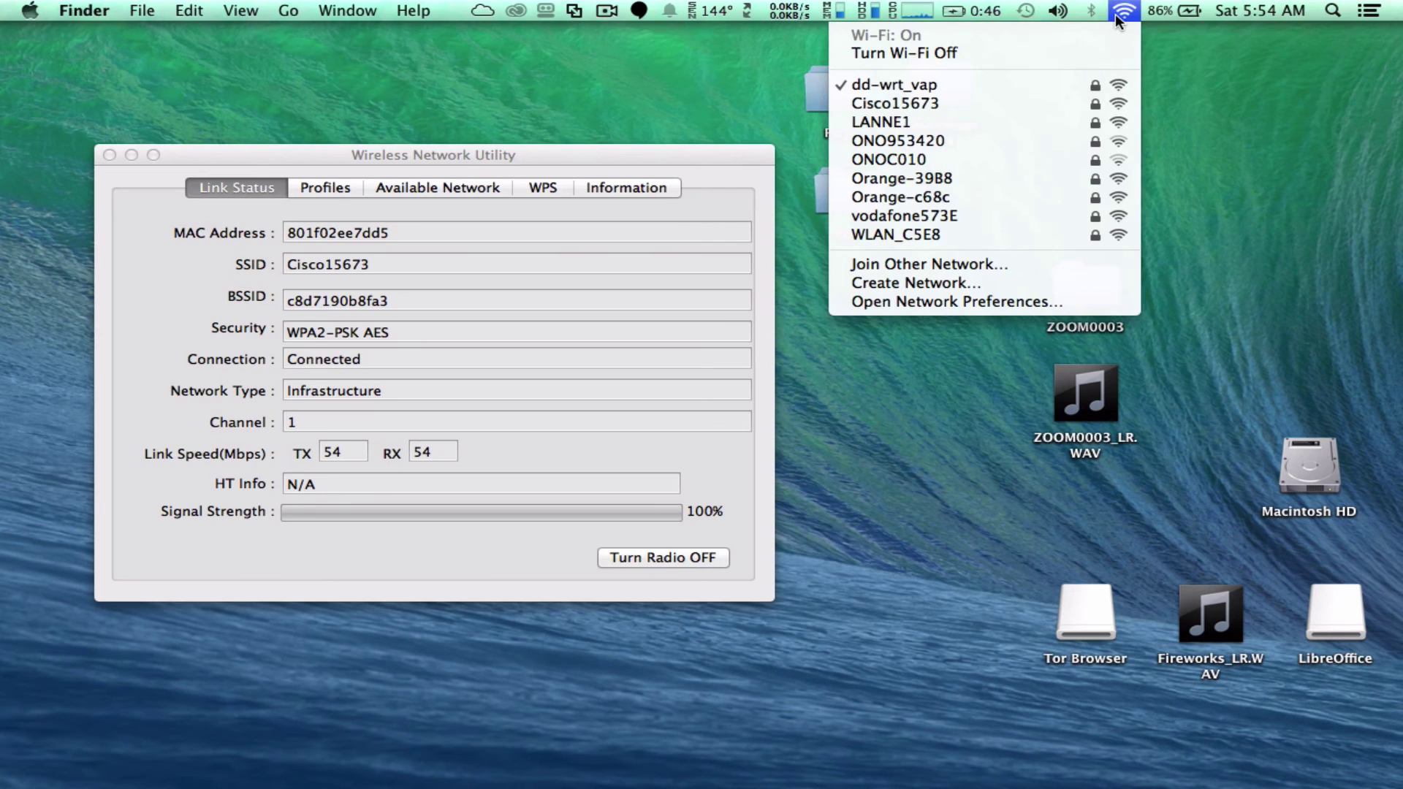